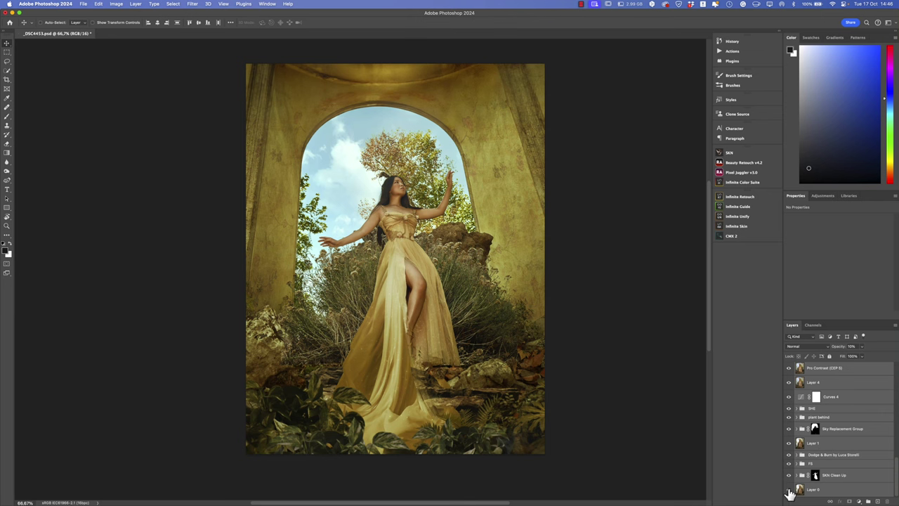
# - Isolate the original photo by showing only Layer 0, with the woman's upper body in close view
pyautogui.keyDown('alt'); pyautogui.click(789, 490); pyautogui.keyUp('alt')
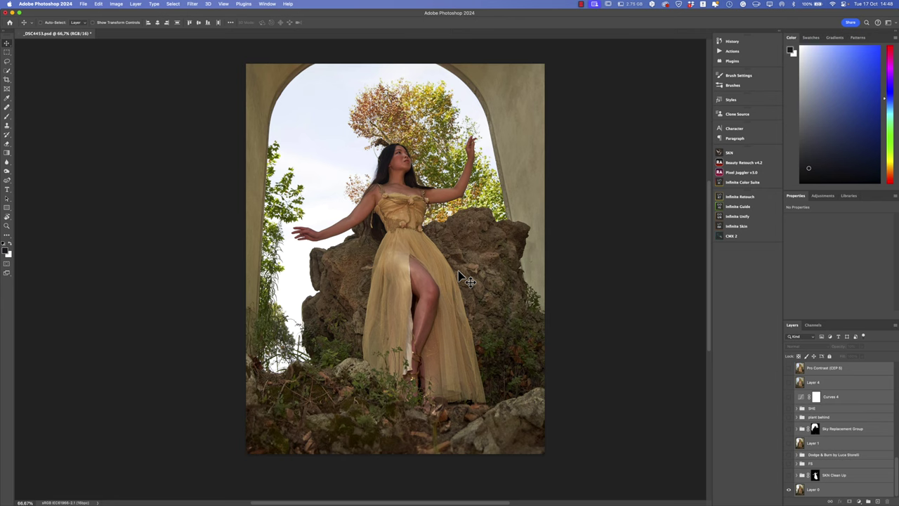
pyautogui.press('z')
pyautogui.click(397, 199)
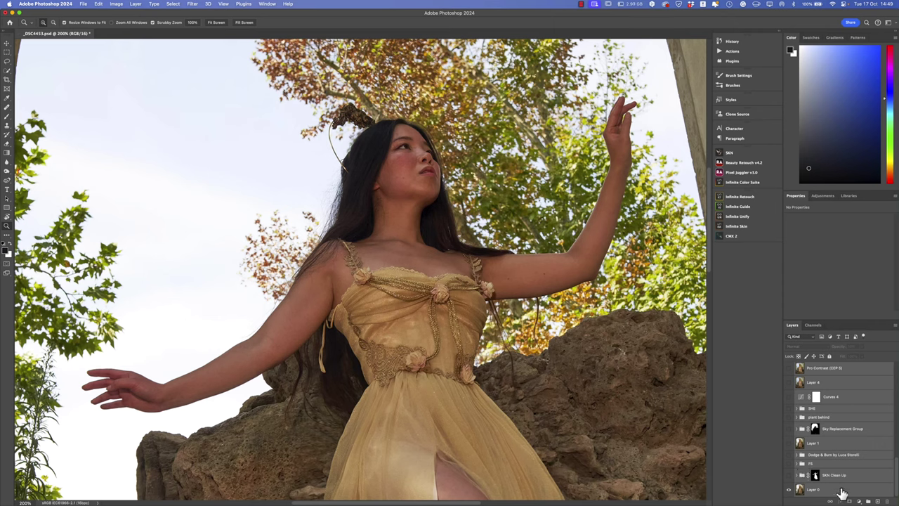
# - Check the SKN plugin panel and show the SKN Clean Up group, comparing the woman's skin with and without it
pyautogui.click(731, 152)
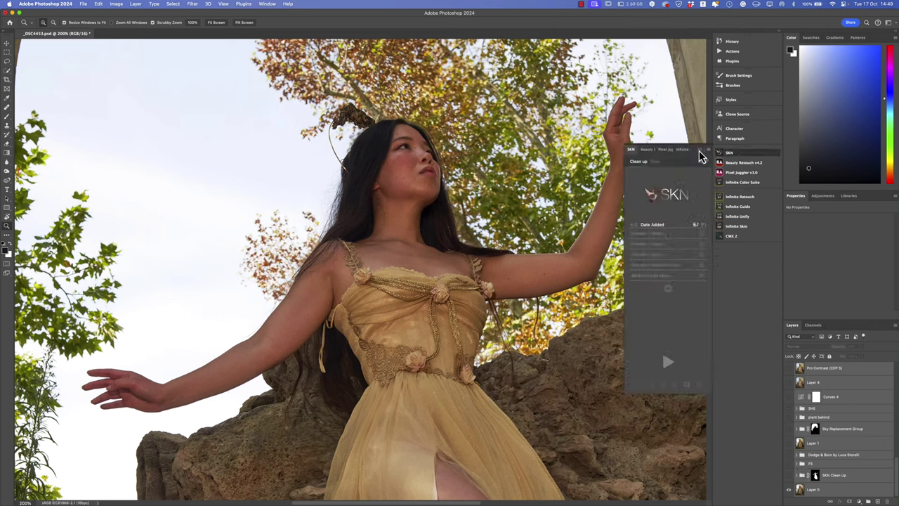
pyautogui.click(701, 150)
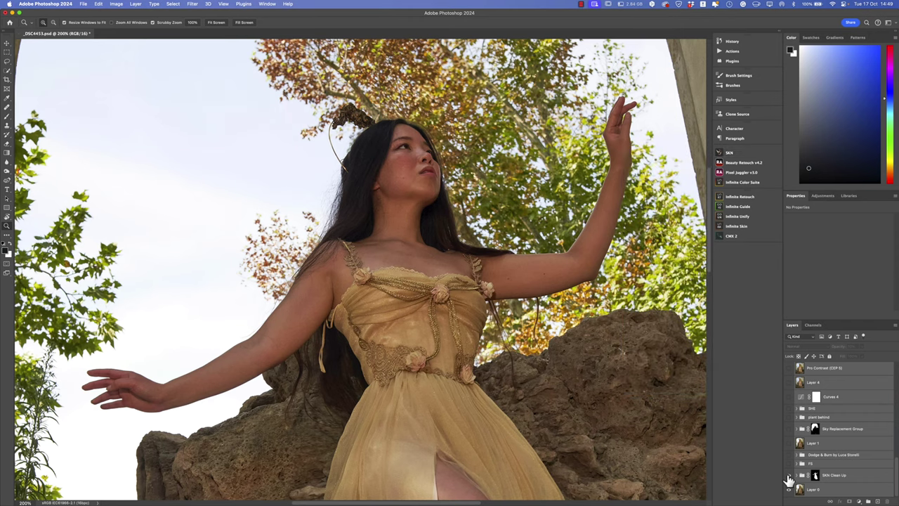
pyautogui.press('super+equal')
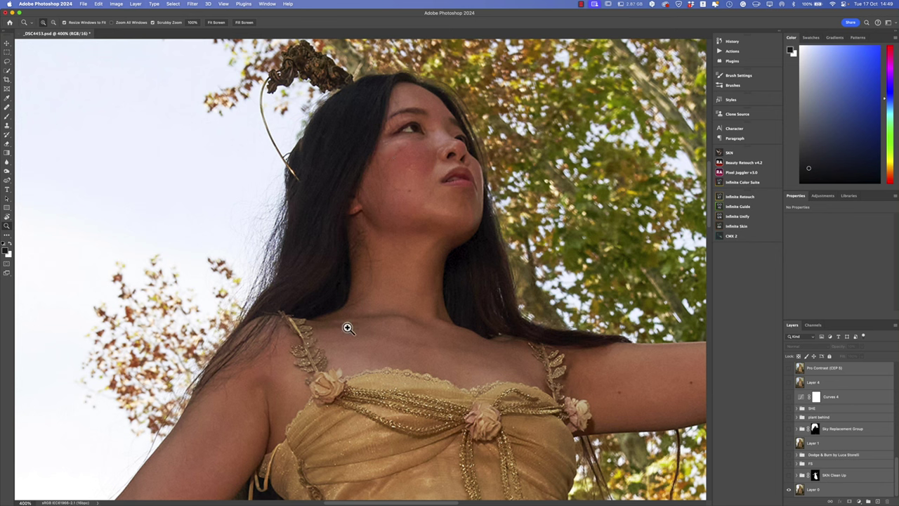
pyautogui.click(788, 475)
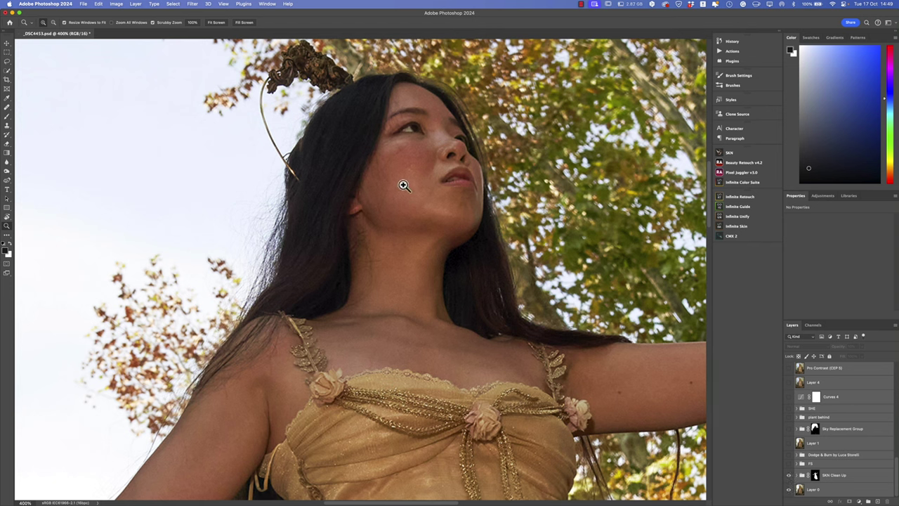
pyautogui.click(789, 472)
pyautogui.press('super+comma')
# - Show the FS group above SKN Clean Up and compare the whole figure with and without it
pyautogui.click(790, 465)
pyautogui.click(789, 464)
pyautogui.press('super+minus')
pyautogui.press('super+minus')
pyautogui.press('super+minus')
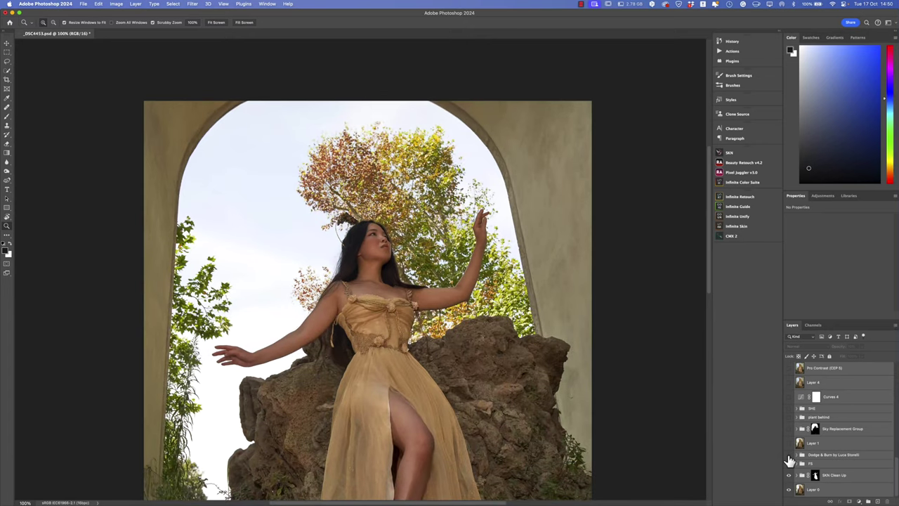
pyautogui.click(788, 464)
pyautogui.click(788, 464)
pyautogui.click(788, 464)
pyautogui.scroll(-2, 487, 438)
pyautogui.scroll(-4, 487, 438)
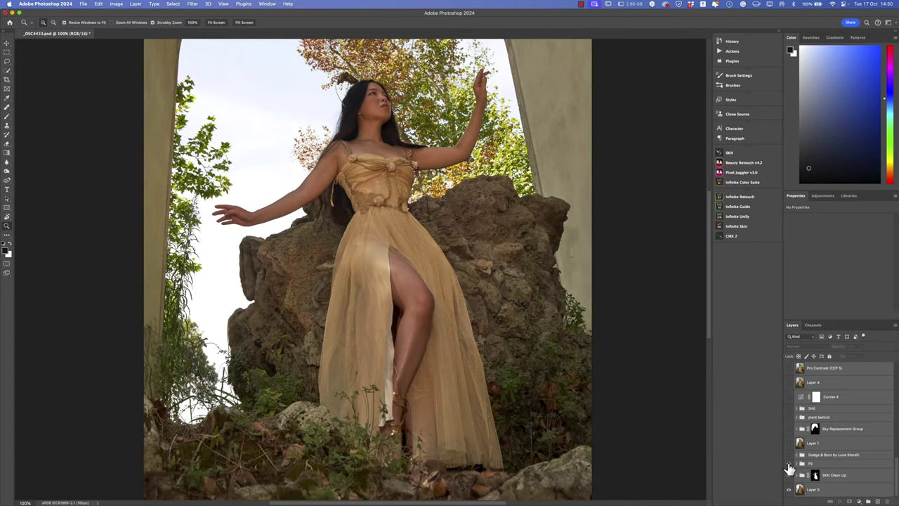
pyautogui.click(788, 462)
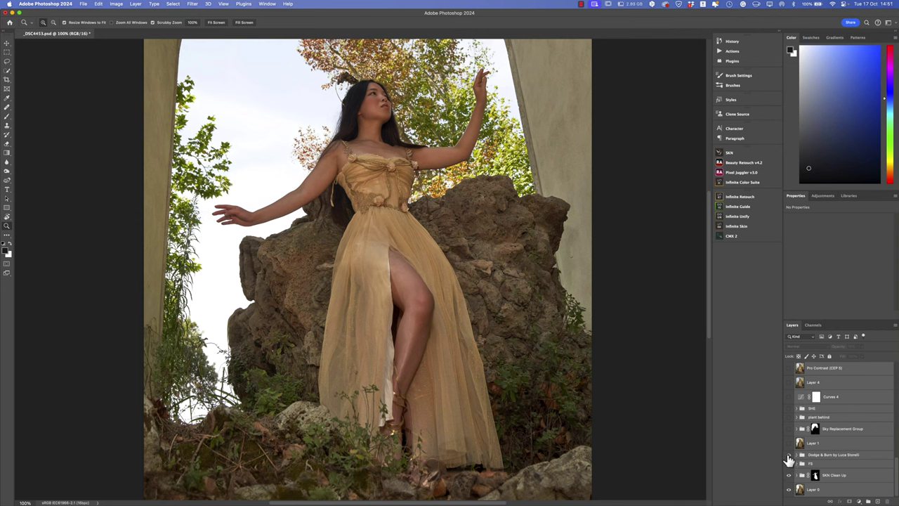
# - Show the Dodge & Burn group and Layer 1 above it
pyautogui.click(788, 461)
pyautogui.click(788, 460)
pyautogui.scroll(3, 522, 265)
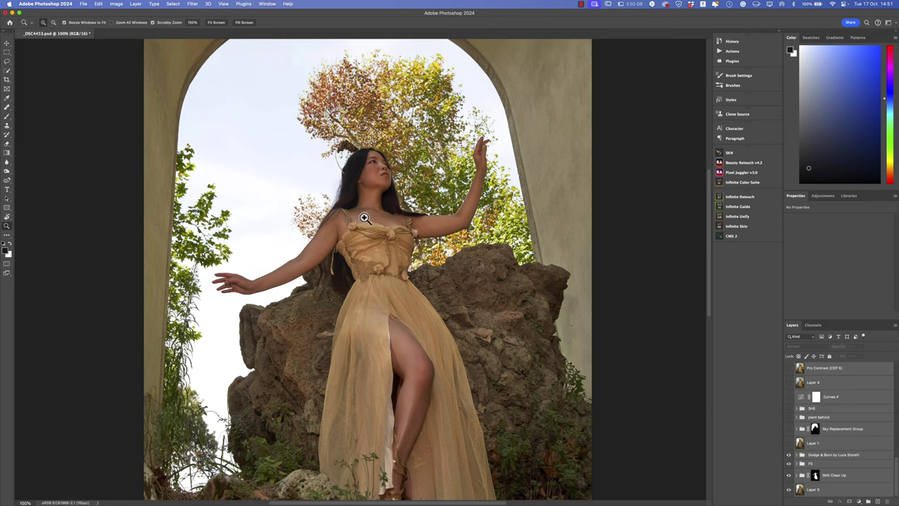
pyautogui.click(789, 443)
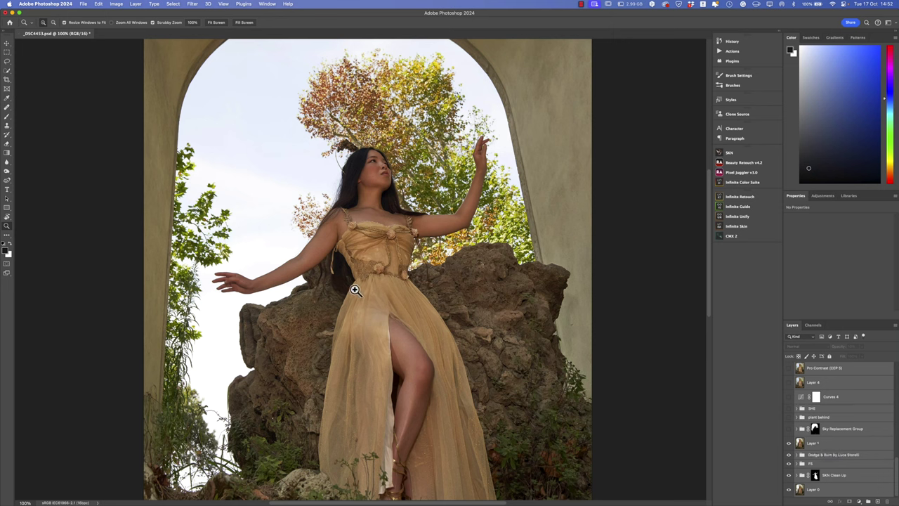
# - Show the Sky Replacement Group and compare the arch's background with and without the new sky
pyautogui.keyDown('alt'); pyautogui.click(259, 143); pyautogui.keyUp('alt')
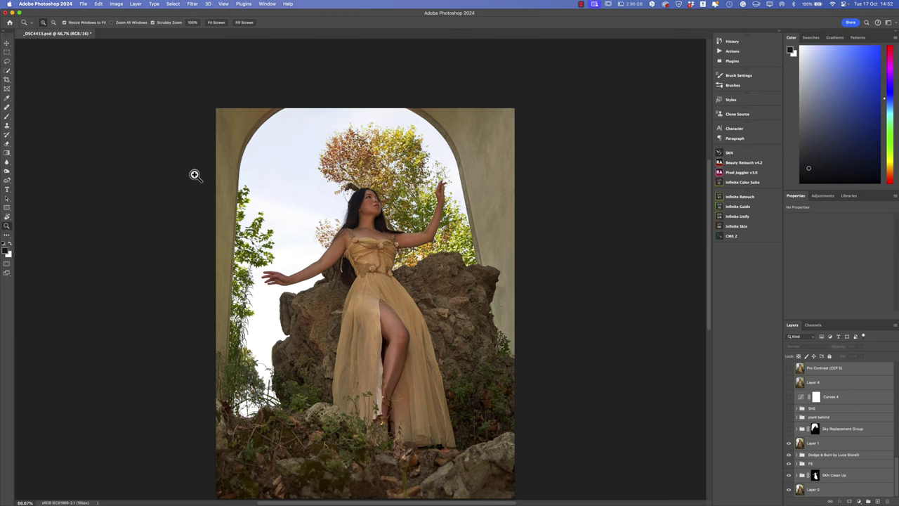
pyautogui.click(99, 4)
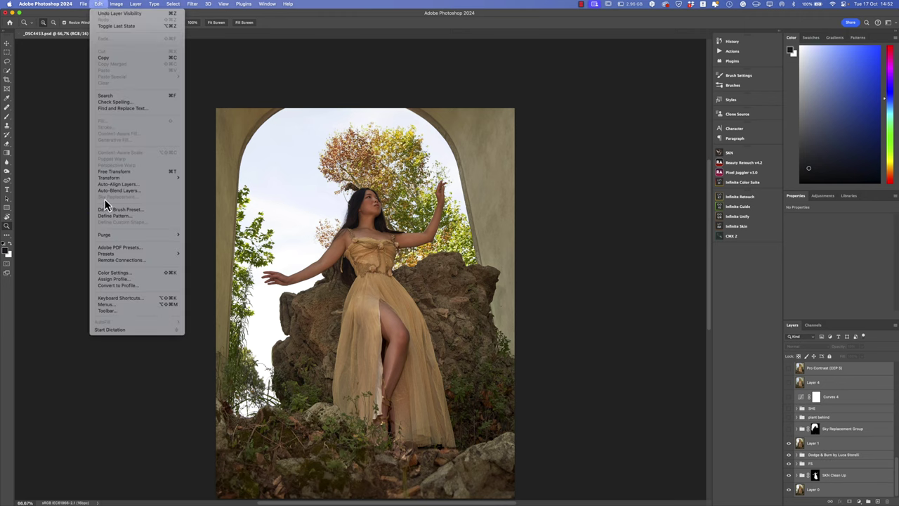
pyautogui.click(788, 434)
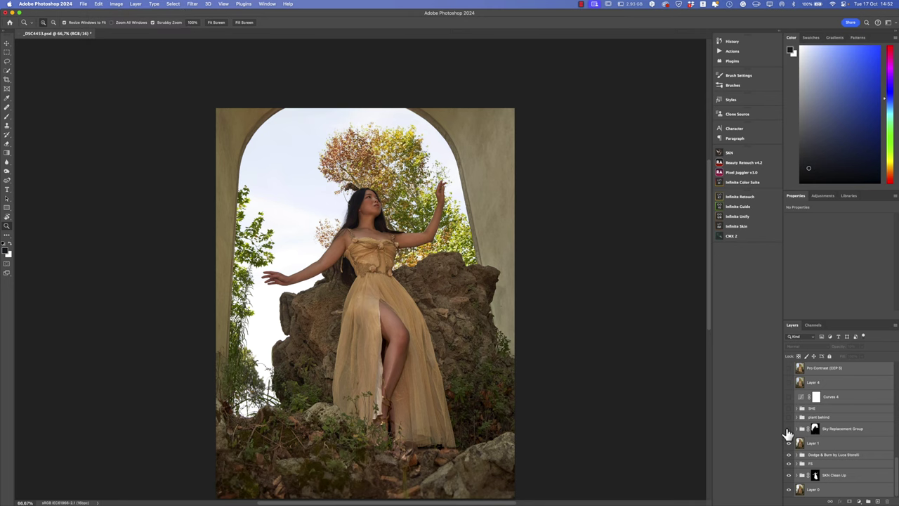
pyautogui.click(789, 430)
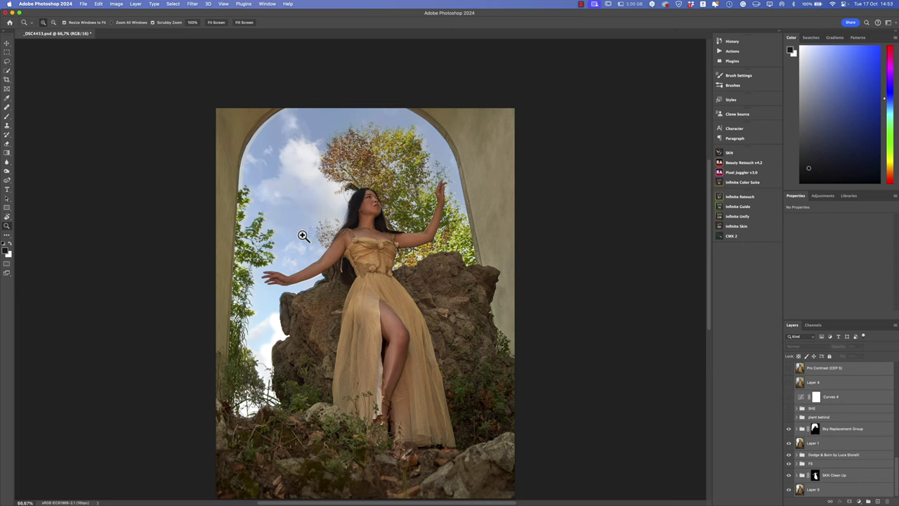
pyautogui.click(788, 429)
pyautogui.click(789, 429)
pyautogui.scroll(-3, 491, 329)
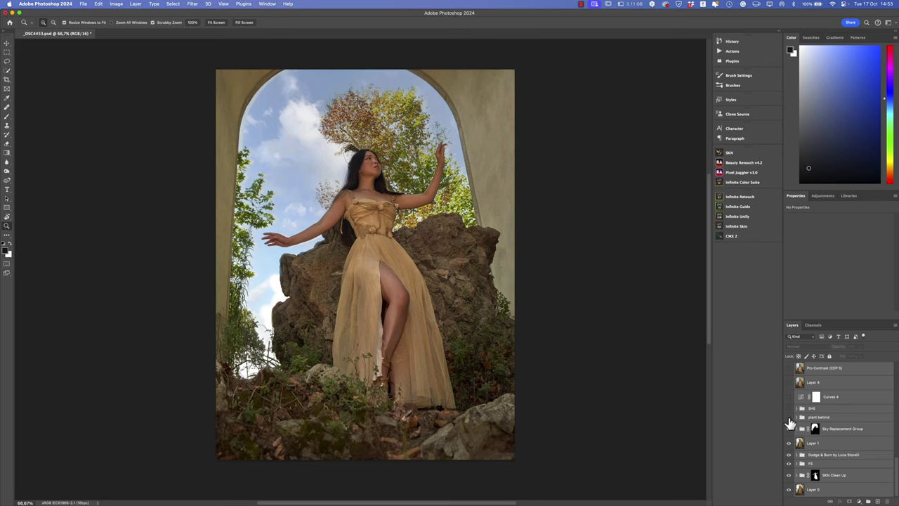
# - Show the plant behind group and the SHE group that brings the woman in front of the bush
pyautogui.click(788, 418)
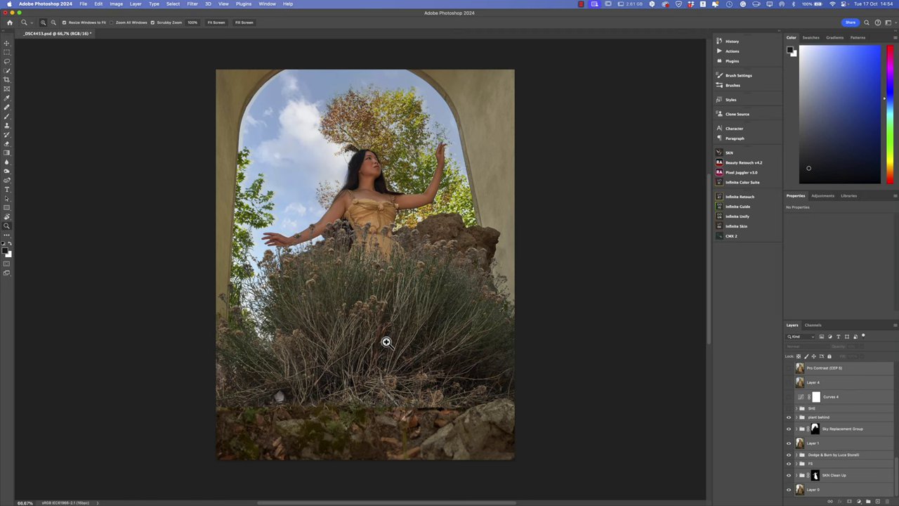
pyautogui.click(789, 418)
pyautogui.click(789, 416)
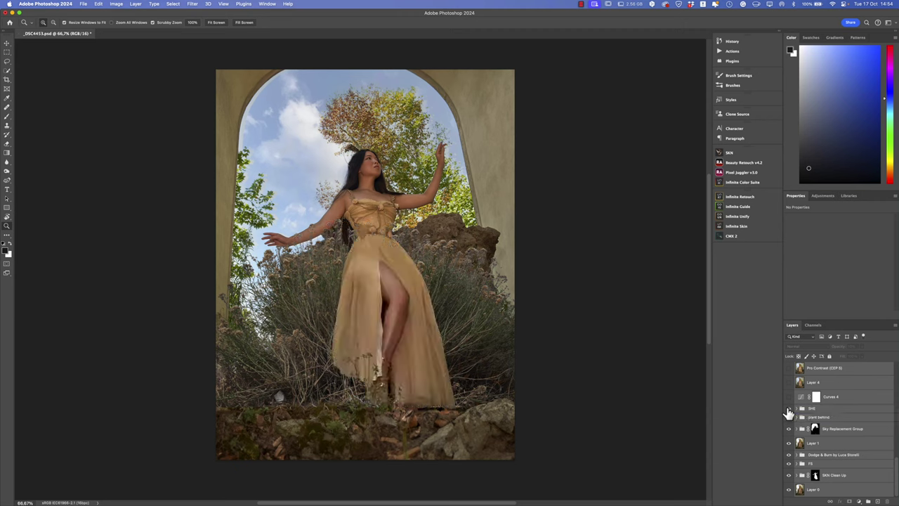
# - Expand the SHE group and inspect the layer mask of Layer 1 copy on its own
pyautogui.click(801, 409)
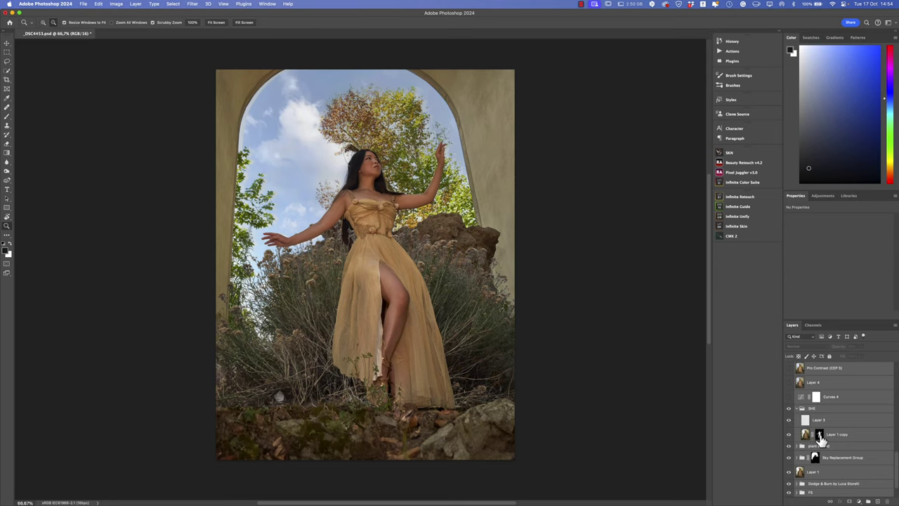
pyautogui.keyDown('alt'); pyautogui.click(819, 435); pyautogui.keyUp('alt')
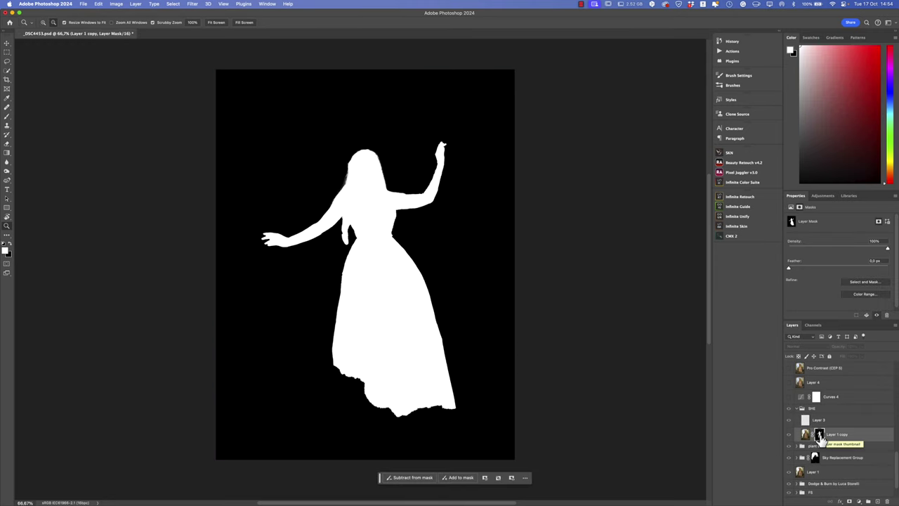
pyautogui.keyDown('alt'); pyautogui.click(819, 435); pyautogui.keyUp('alt')
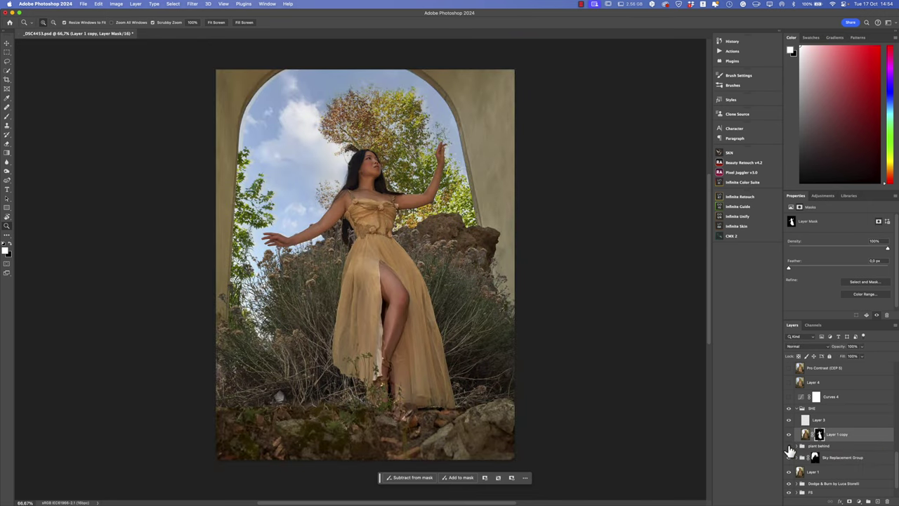
# - Compare the image with and without the plant behind group, and collapse the SHE group
pyautogui.click(788, 445)
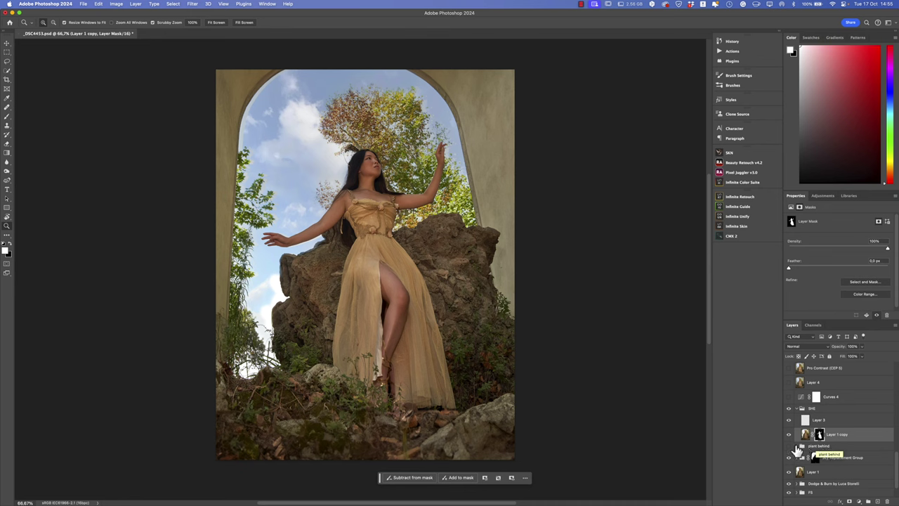
pyautogui.click(788, 447)
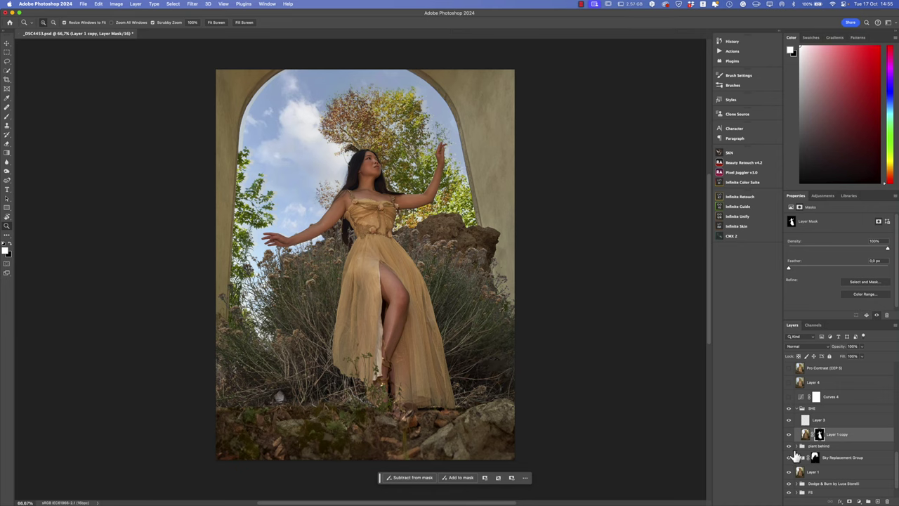
pyautogui.click(789, 447)
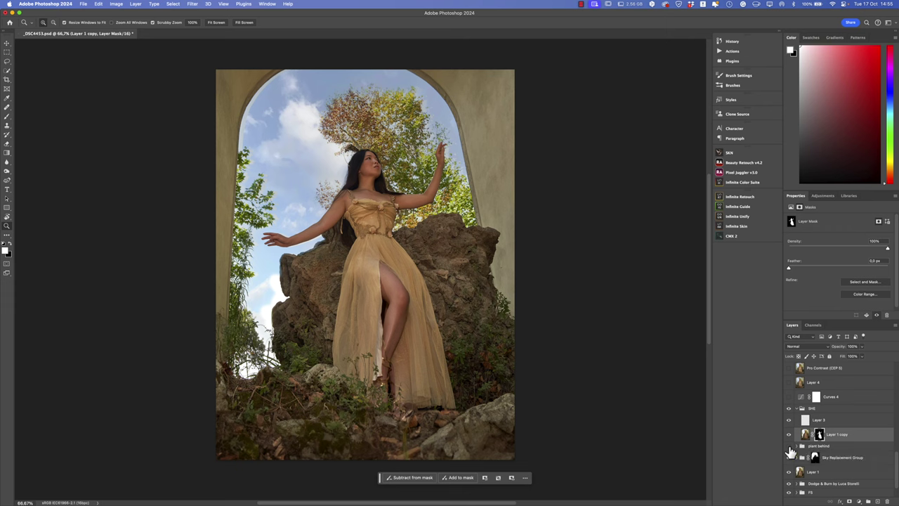
pyautogui.click(789, 447)
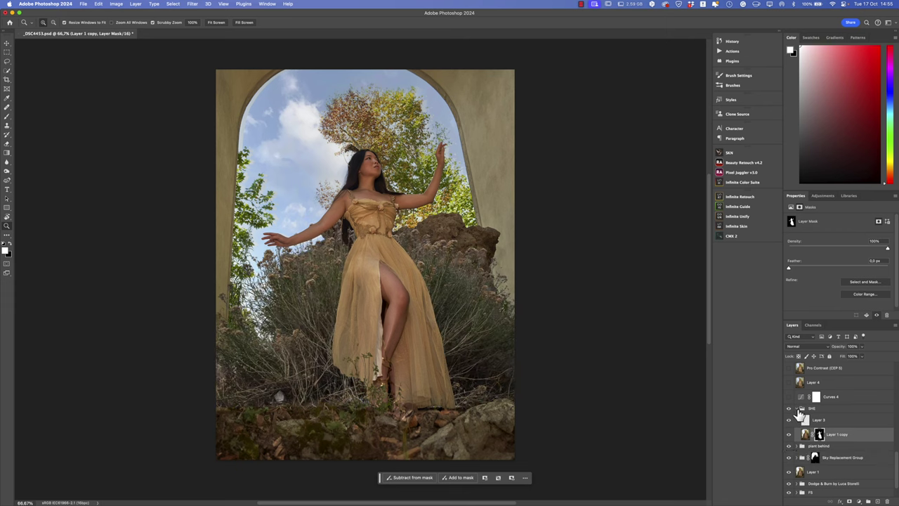
pyautogui.click(797, 410)
# - Show the Curves 4 adjustment, comparing the image with and without it, and show Layer 4 above it
pyautogui.click(789, 398)
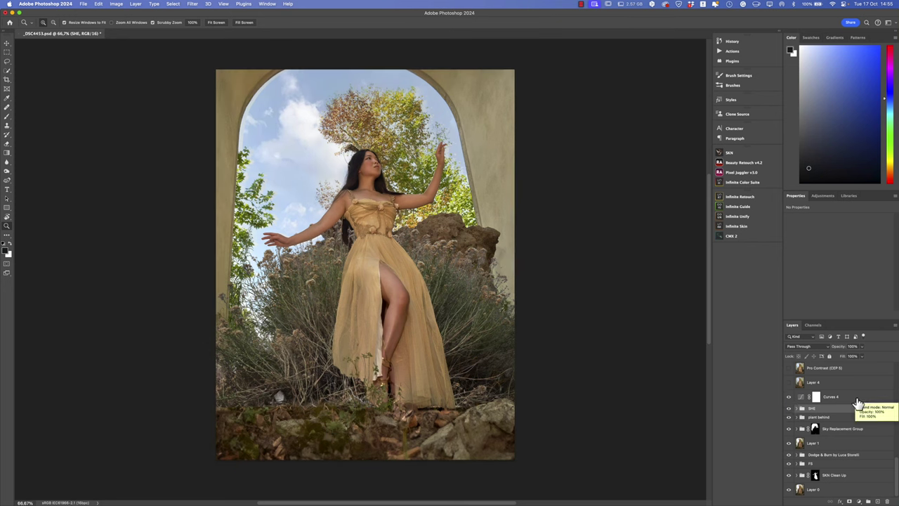
pyautogui.click(788, 398)
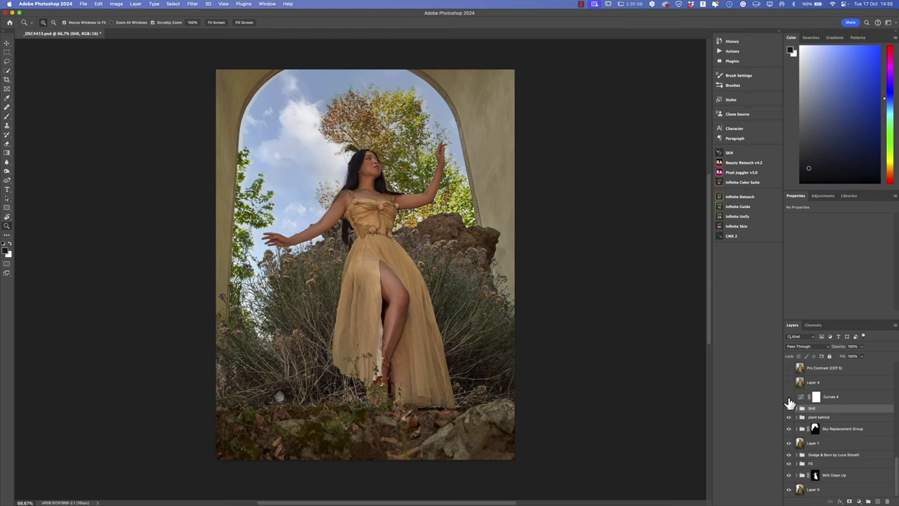
pyautogui.click(788, 397)
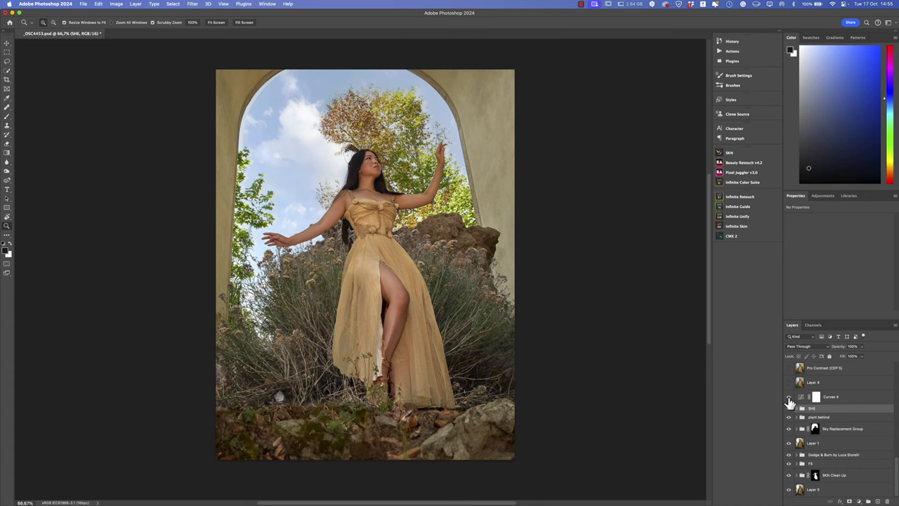
pyautogui.click(789, 382)
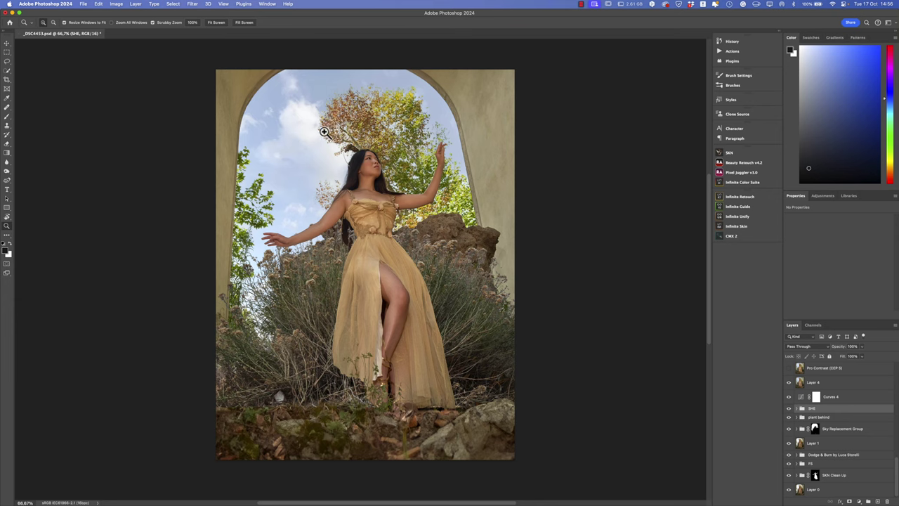
# - Show the Pro Contrast layer above Layer 4 and compare the image with and without it
pyautogui.scroll(3, 815, 435)
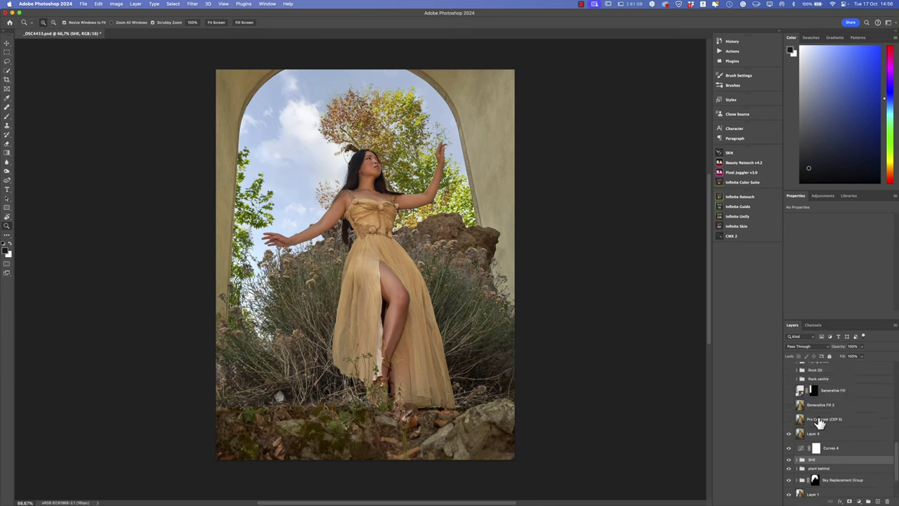
pyautogui.click(198, 4)
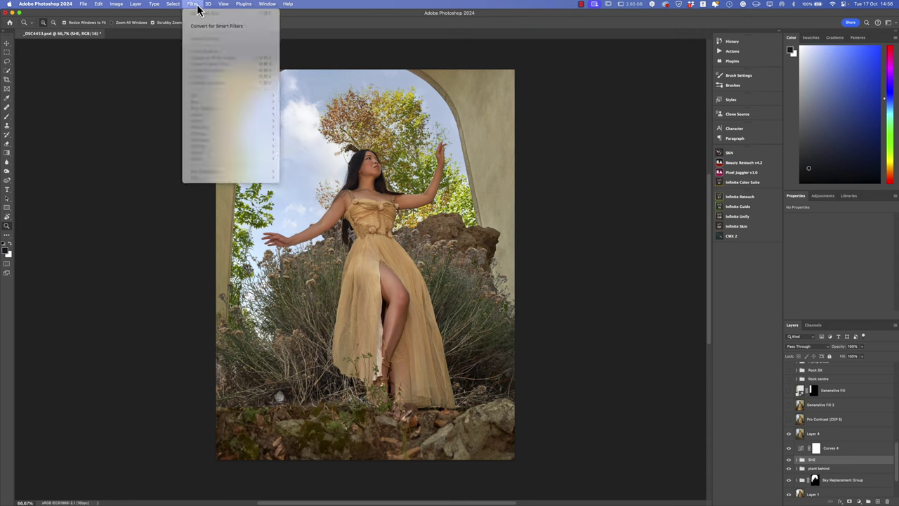
pyautogui.click(833, 426)
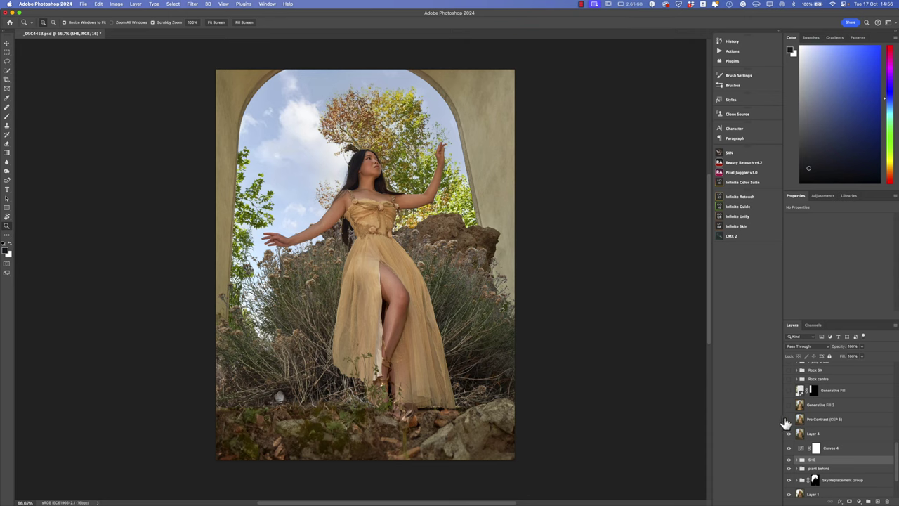
pyautogui.click(788, 419)
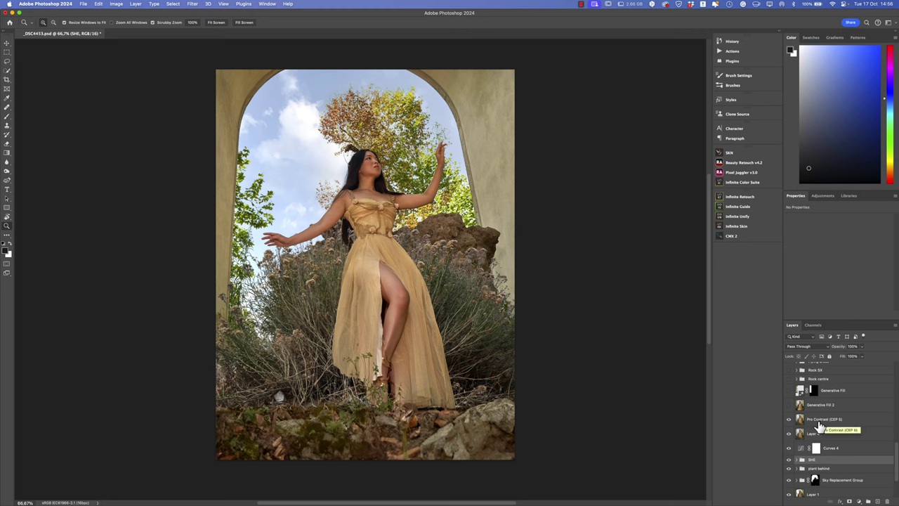
pyautogui.click(788, 419)
pyautogui.click(788, 420)
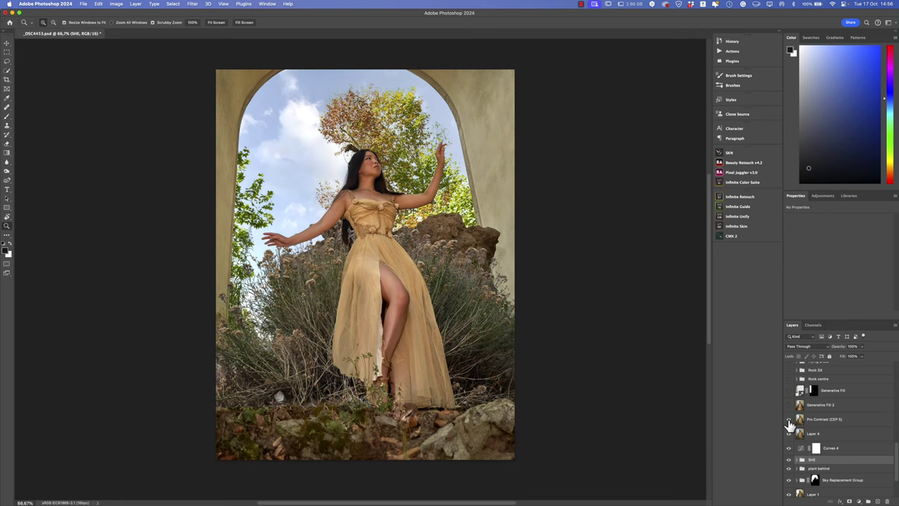
# - Show the Flying dress group, expand it, and hide its dust, Hue/Saturation 1 and Curves 1 layers to isolate the fabric
pyautogui.click(817, 378)
pyautogui.scroll(-2, 398, 291)
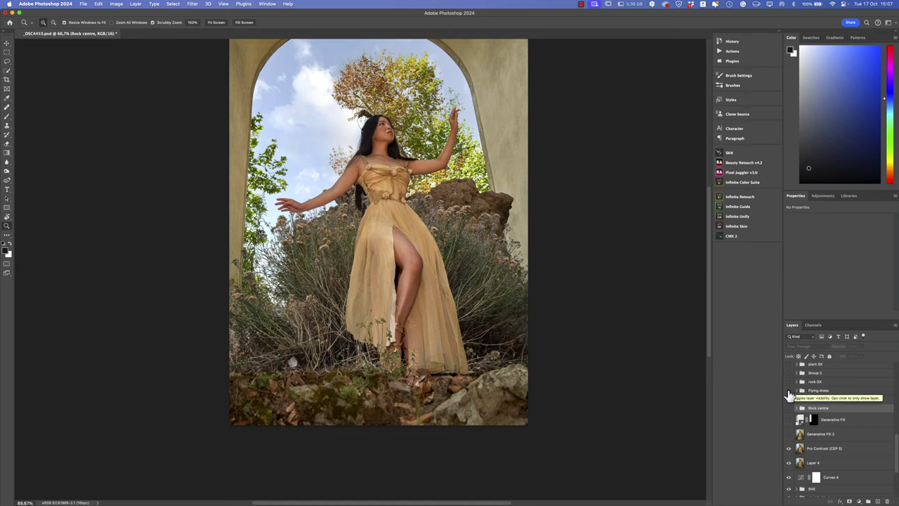
pyautogui.click(789, 391)
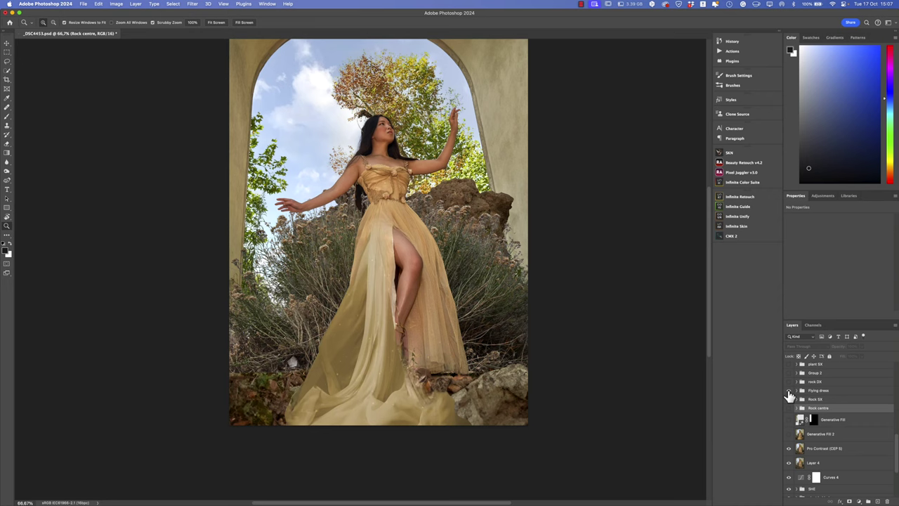
pyautogui.click(797, 390)
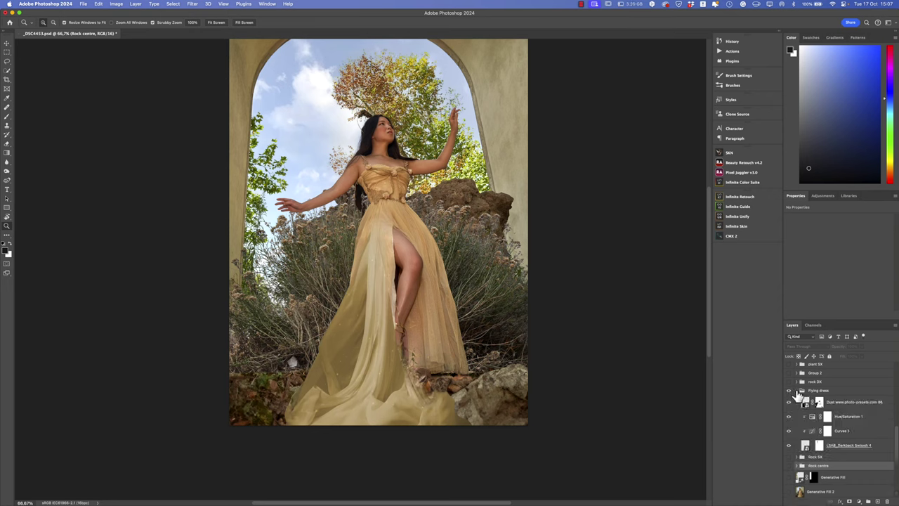
pyautogui.moveTo(789, 402); pyautogui.dragTo(792, 445)
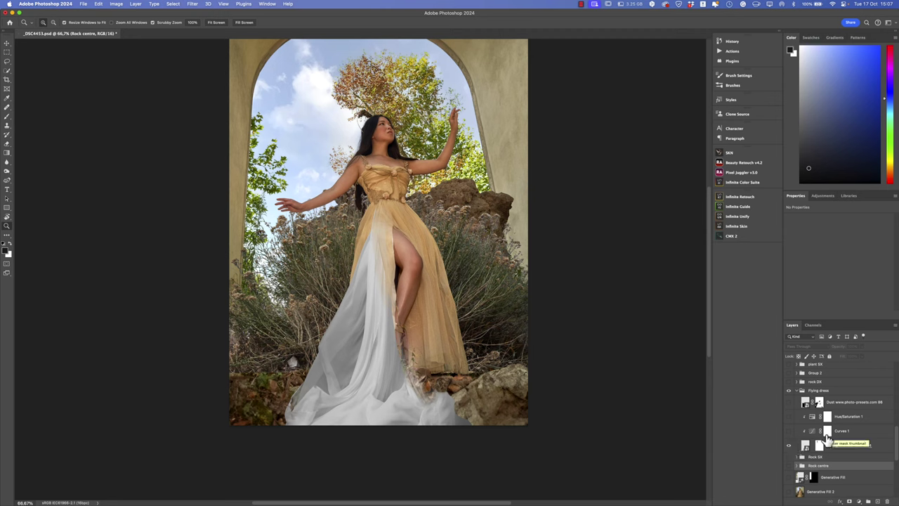
# - Compare the fabric with and without Curves 1, leave the curve visible, and show Hue/Saturation 1 above it
pyautogui.click(788, 432)
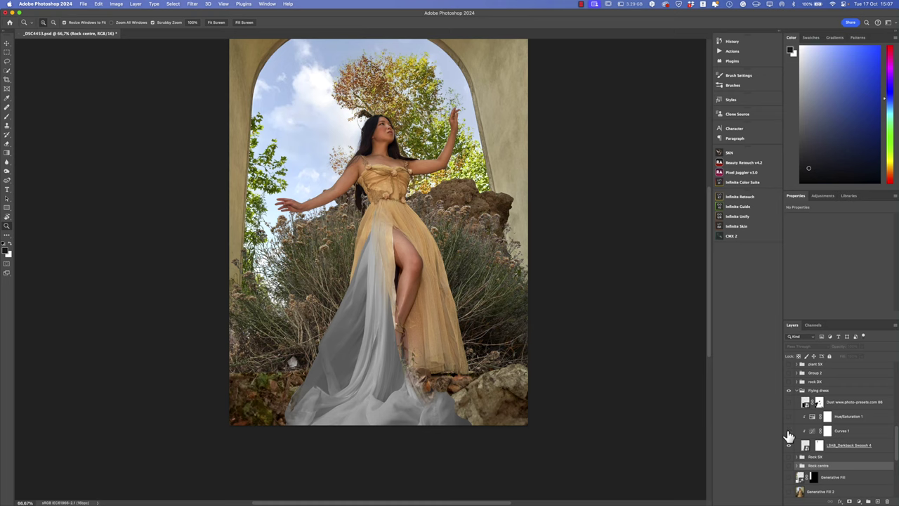
pyautogui.click(788, 432)
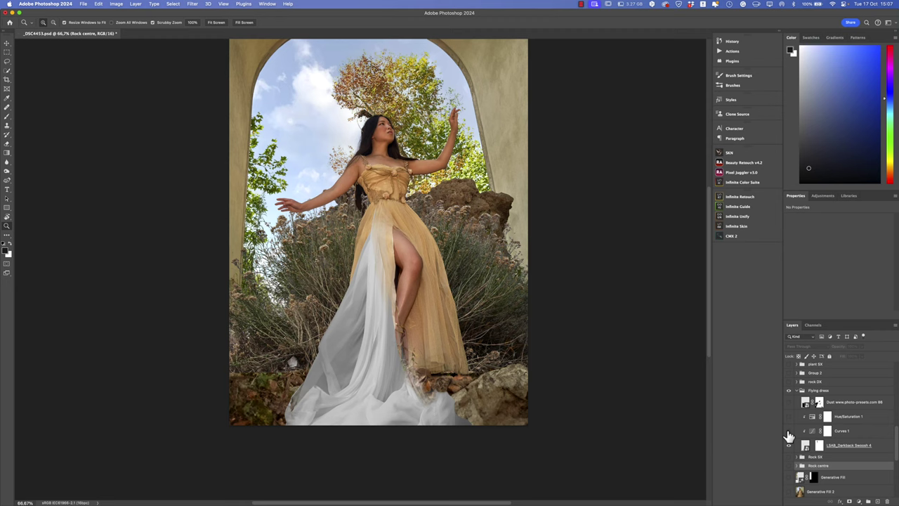
pyautogui.click(788, 433)
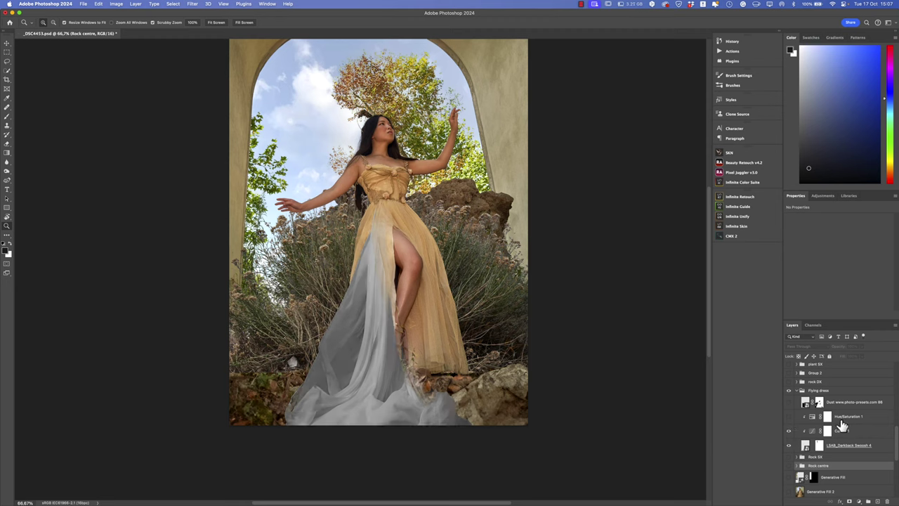
pyautogui.click(789, 417)
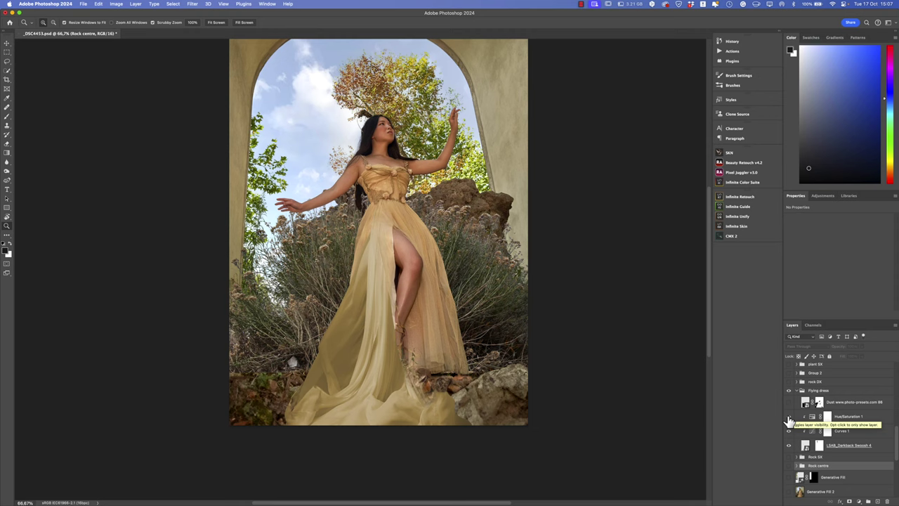
# - Try a hue of 0 in the Hue/Saturation 1 adjustment on the dress fabric, and undo the change
pyautogui.click(827, 418)
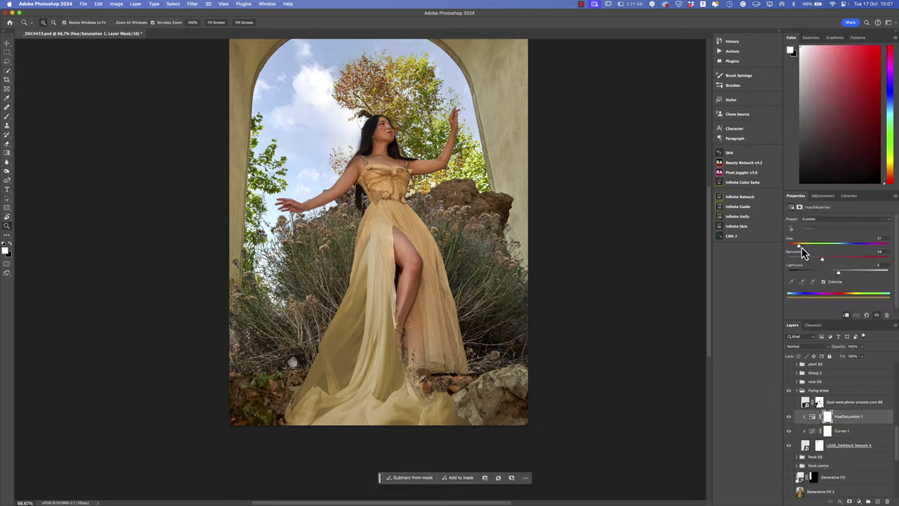
pyautogui.moveTo(801, 247); pyautogui.dragTo(782, 254)
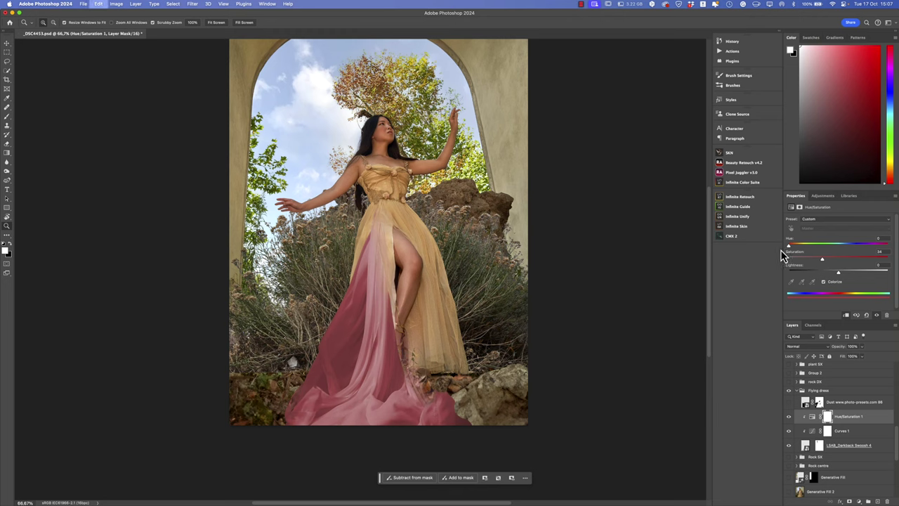
pyautogui.hotkey('ctrl', 'z')
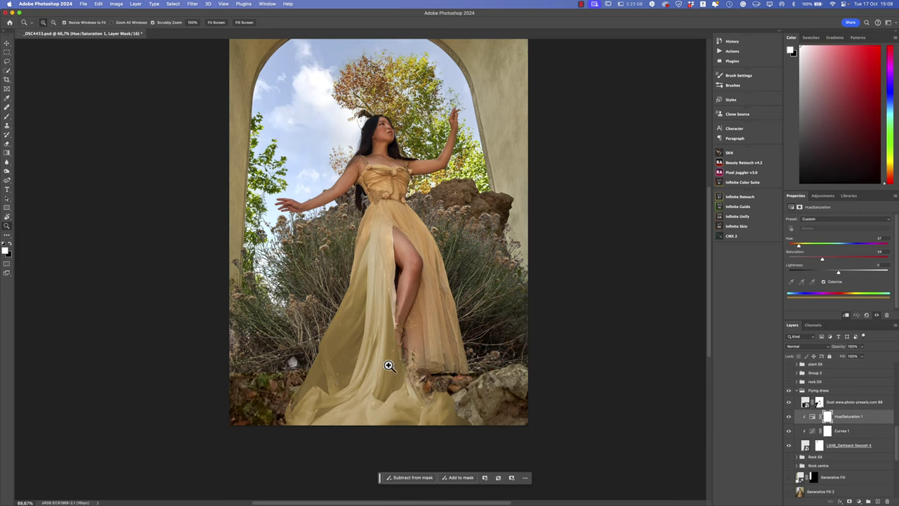
# - Collapse the Flying dress group and show the Generative Fill 2 layer beneath it
pyautogui.click(797, 391)
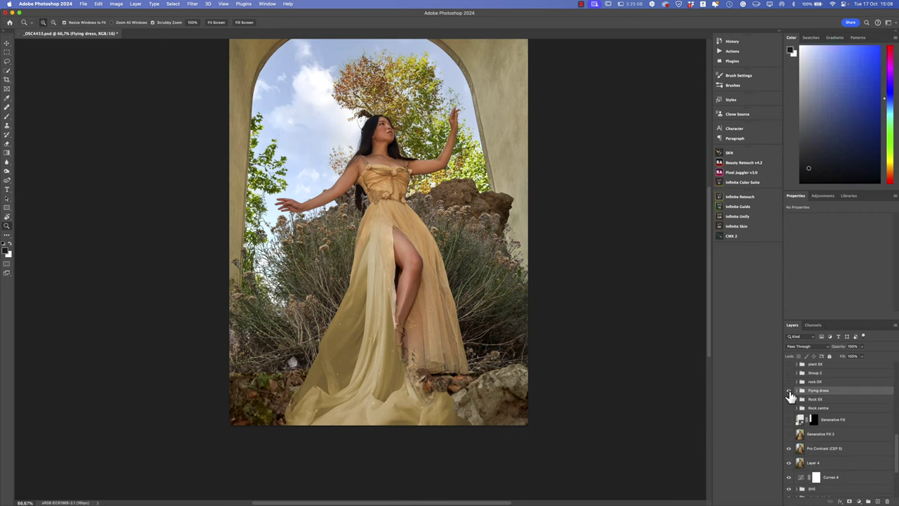
pyautogui.click(789, 391)
pyautogui.click(789, 435)
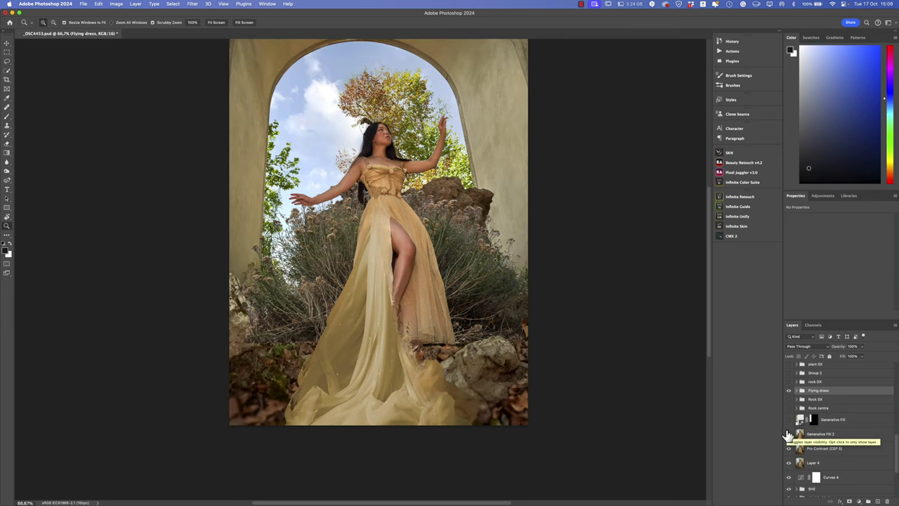
# - Compare the image with and without the Generative Fill 2 layer, leaving it visible
pyautogui.click(789, 435)
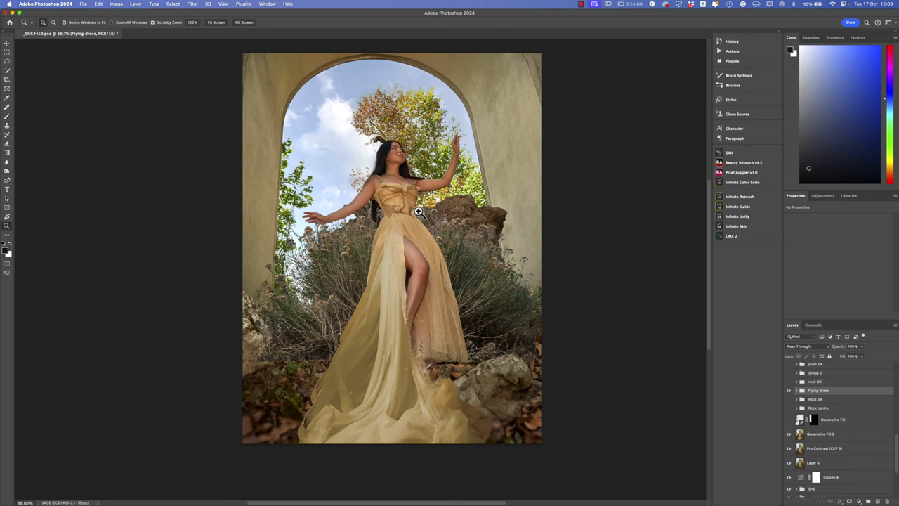
pyautogui.click(789, 435)
pyautogui.click(789, 436)
pyautogui.click(790, 436)
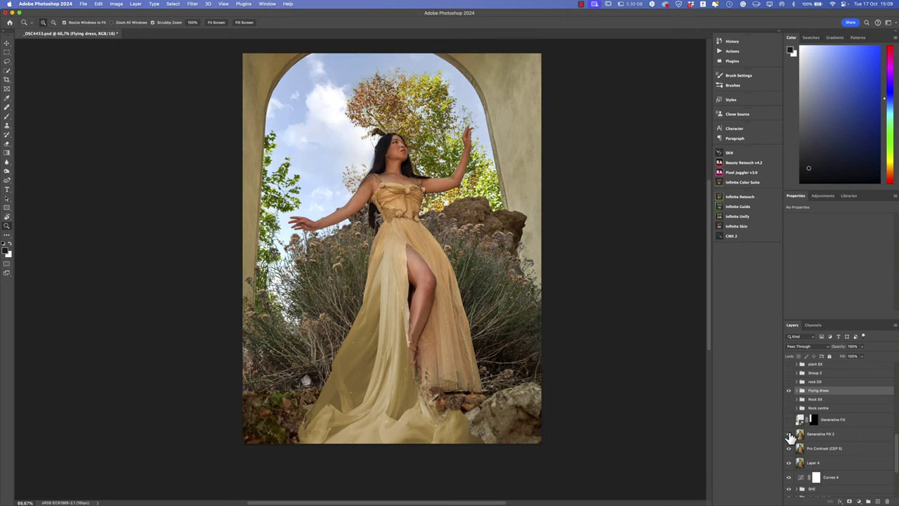
pyautogui.click(790, 436)
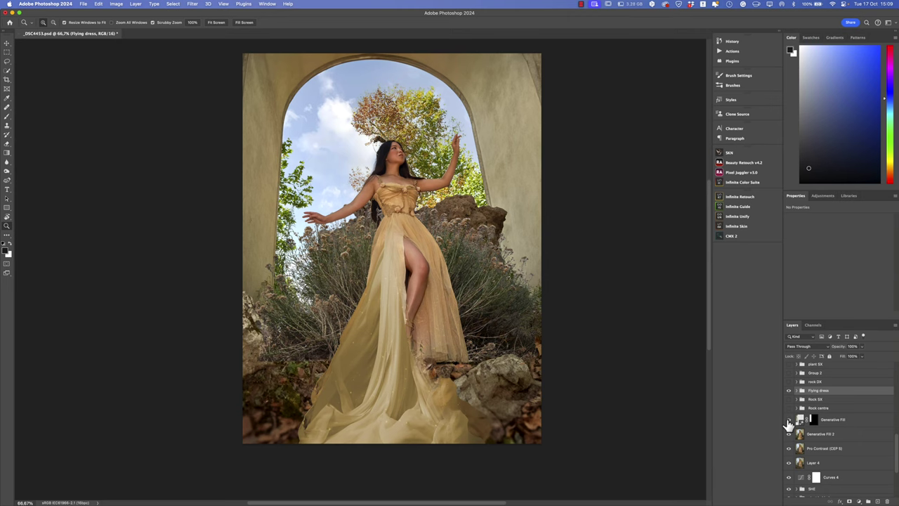
# - Show the Generative Fill layer and the Rock centre group above it
pyautogui.click(790, 435)
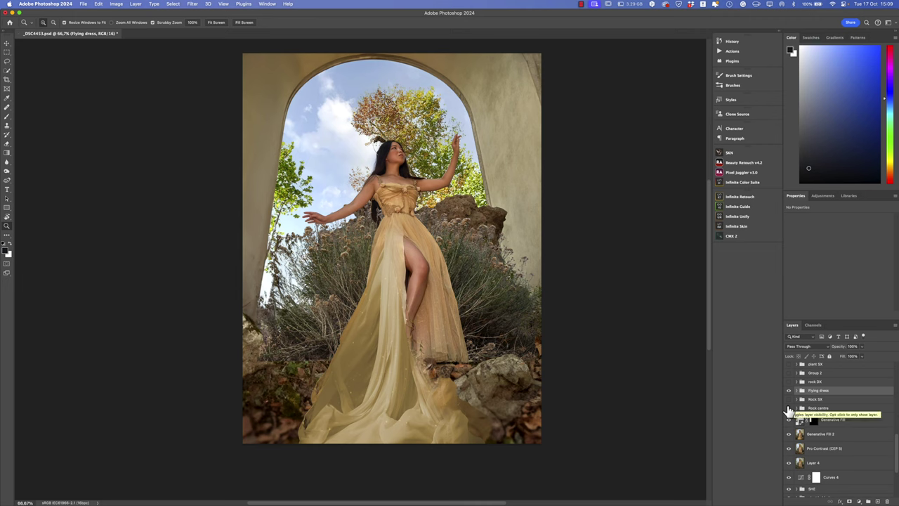
pyautogui.click(789, 408)
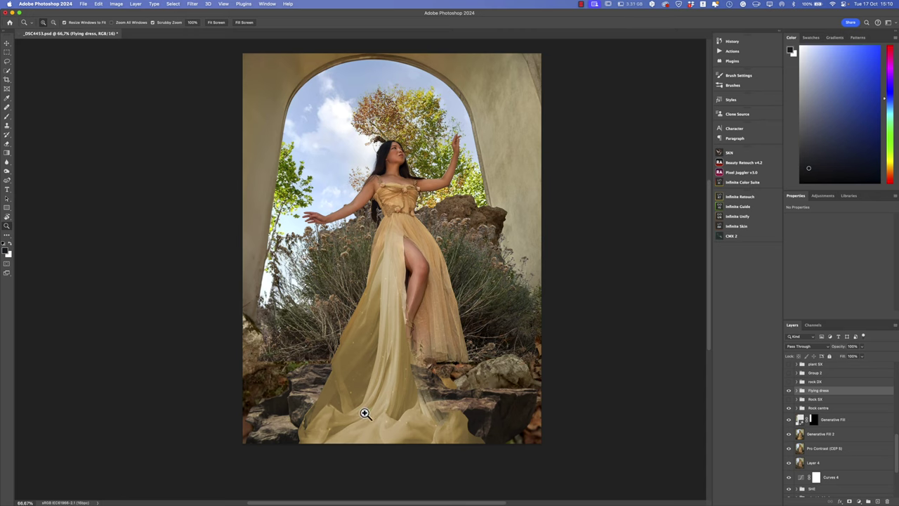
# - Try shifting the Flying dress group sideways across the model's leg, and undo the move
pyautogui.press('v')
pyautogui.moveTo(317, 303); pyautogui.dragTo(403, 320)
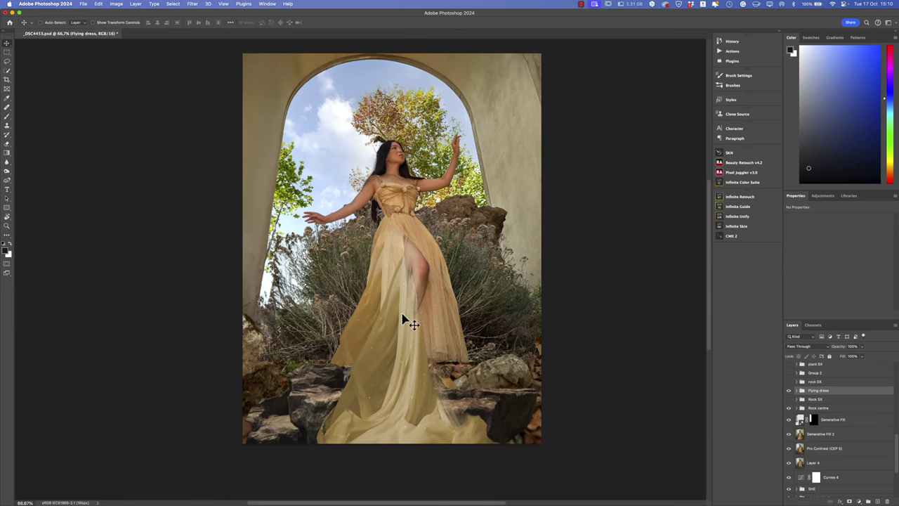
pyautogui.press('super+z')
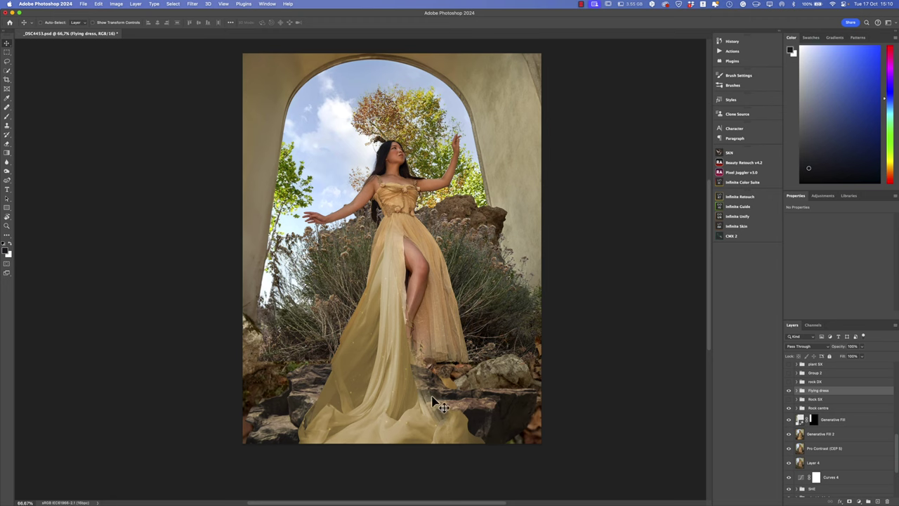
# - Show the Rock SX group, comparing the image with and without it, and show the rock DX group
pyautogui.click(788, 400)
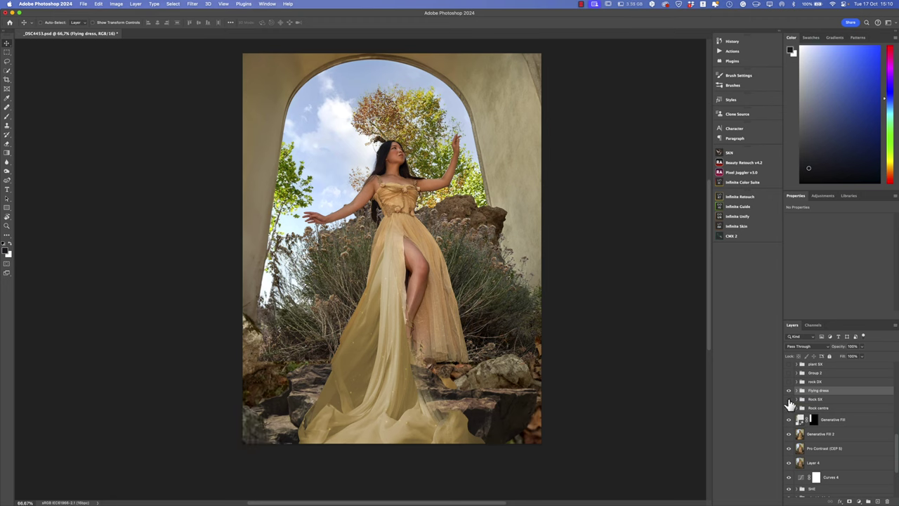
pyautogui.click(789, 399)
pyautogui.click(789, 399)
pyautogui.click(789, 383)
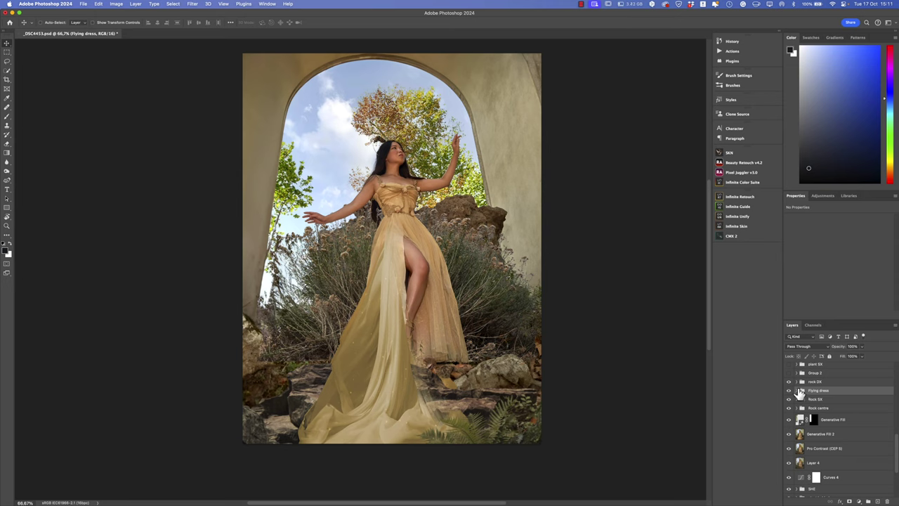
# - Expand the rock DX group, show only its ROCK DX subgroup, and expand that subgroup
pyautogui.click(797, 381)
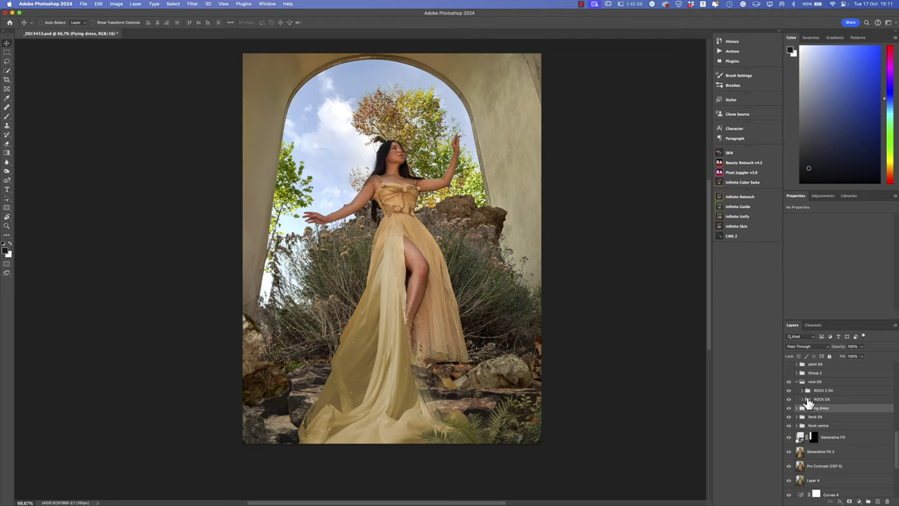
pyautogui.click(789, 400)
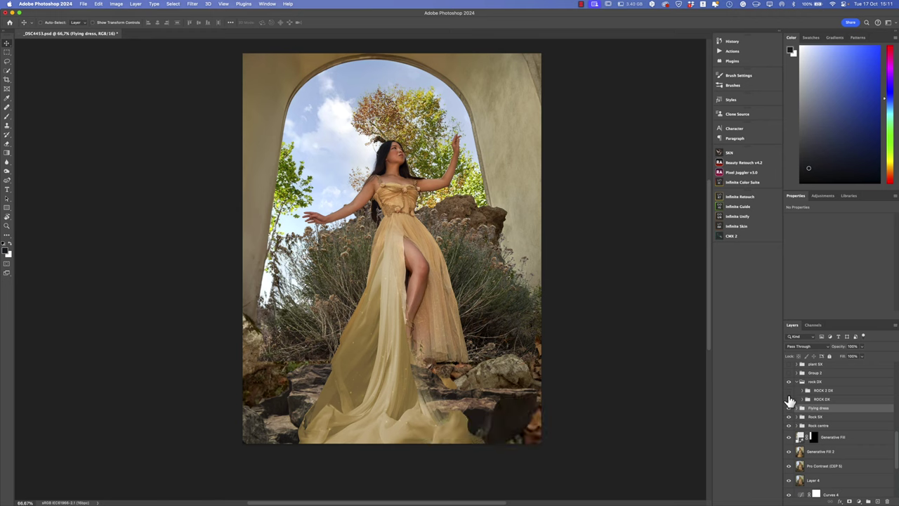
pyautogui.click(789, 399)
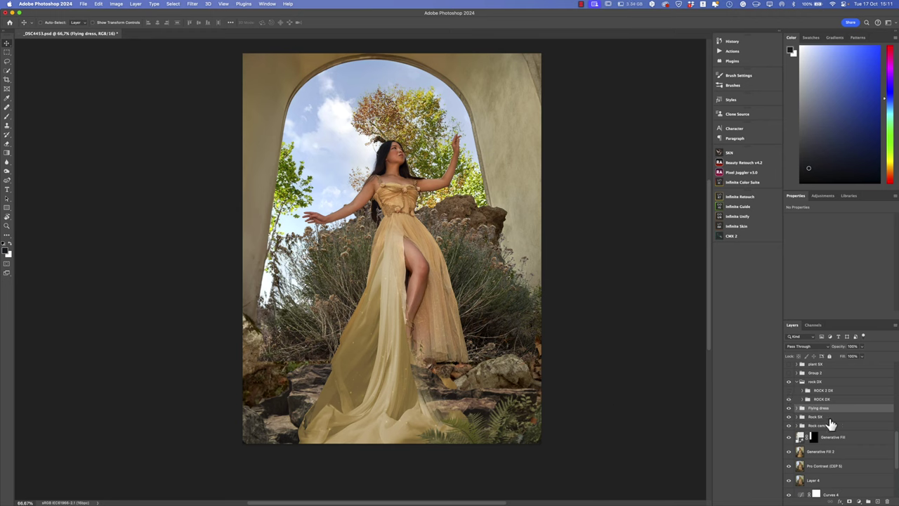
pyautogui.click(806, 399)
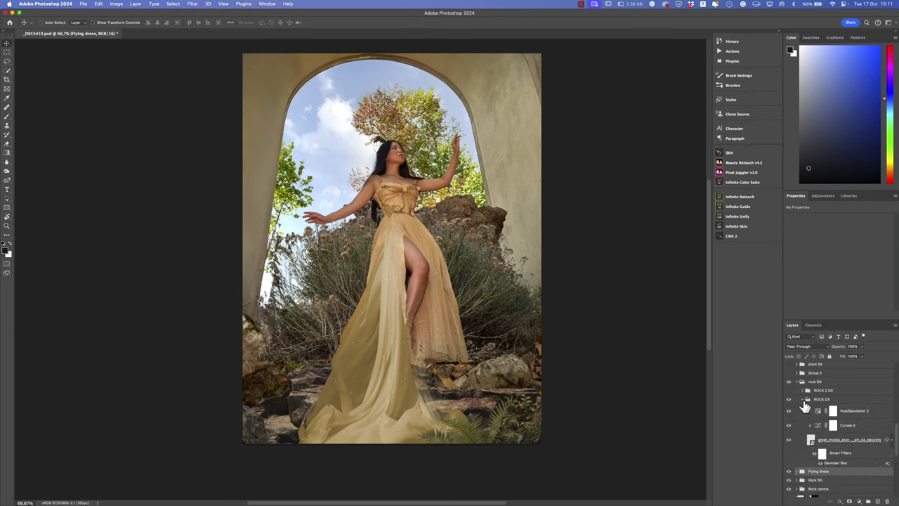
# - Hide the Curves 5 and Hue/Saturation 2 adjustments in ROCK DX, and show them again one by one
pyautogui.click(788, 426)
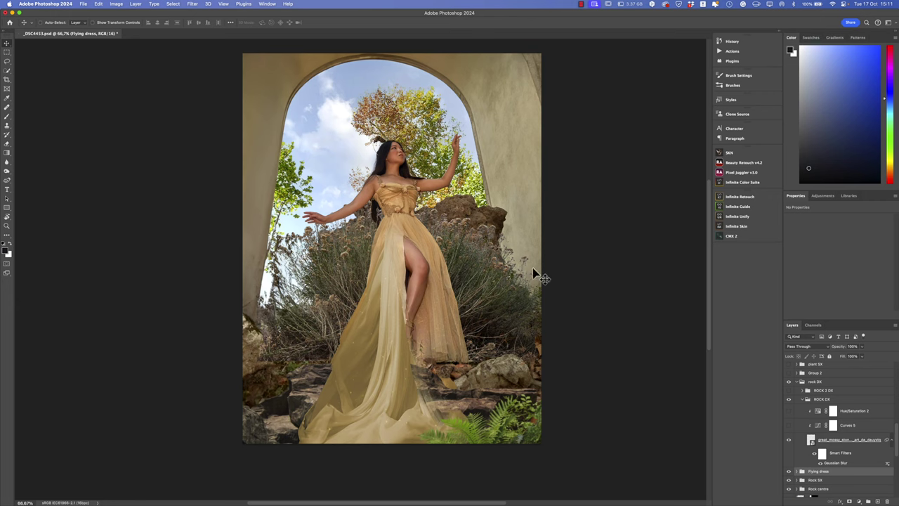
pyautogui.click(789, 426)
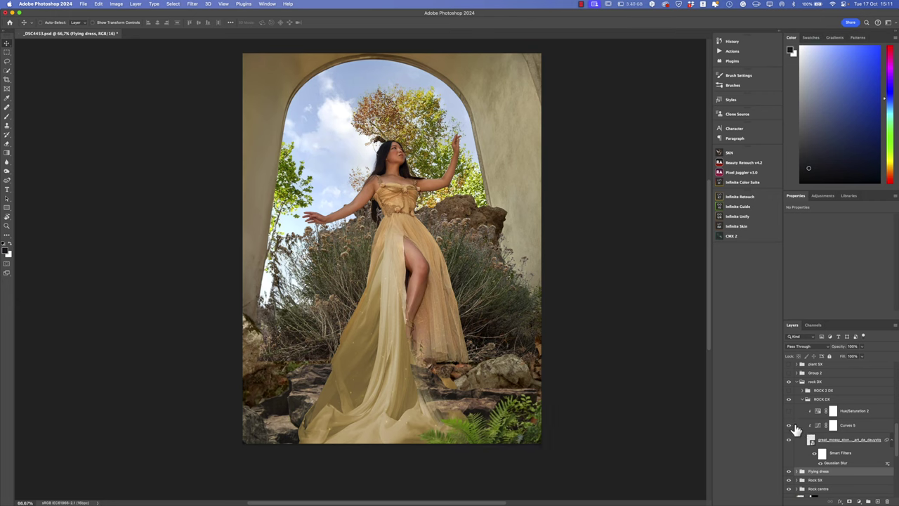
pyautogui.click(789, 413)
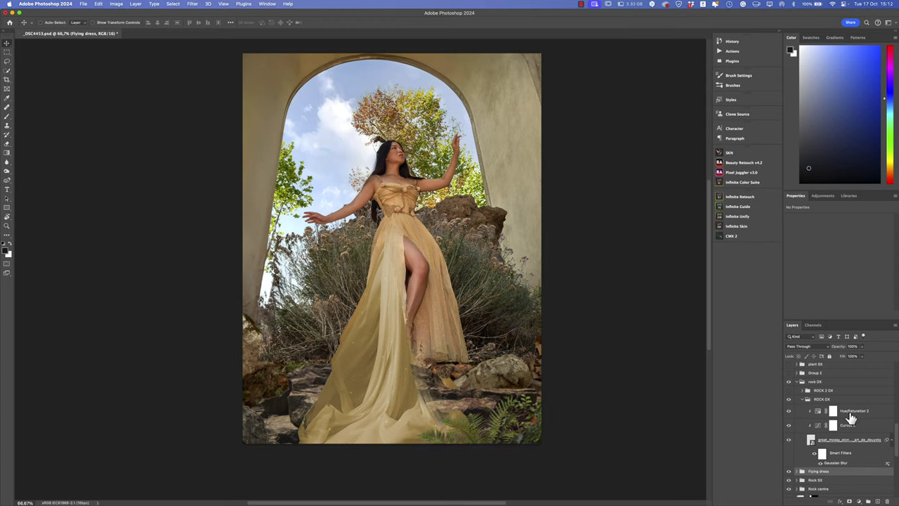
# - Compare the foreground fern with and without Hue/Saturation 2, and collapse the rock DX group
pyautogui.click(790, 413)
pyautogui.click(789, 413)
pyautogui.click(789, 413)
pyautogui.click(790, 413)
pyautogui.click(790, 413)
pyautogui.click(790, 413)
pyautogui.click(801, 383)
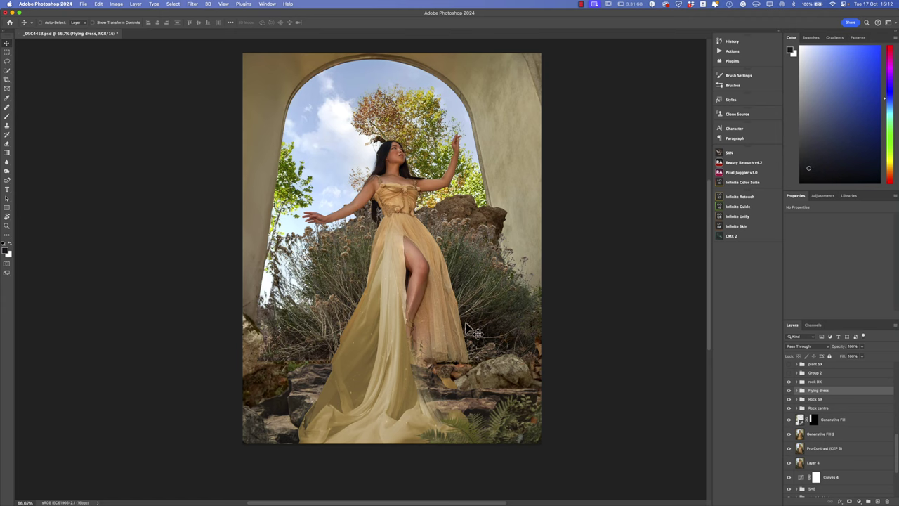
# - Show Group 2 and the plant SX group, looking at the layers inside and leaving the groups collapsed
pyautogui.click(799, 373)
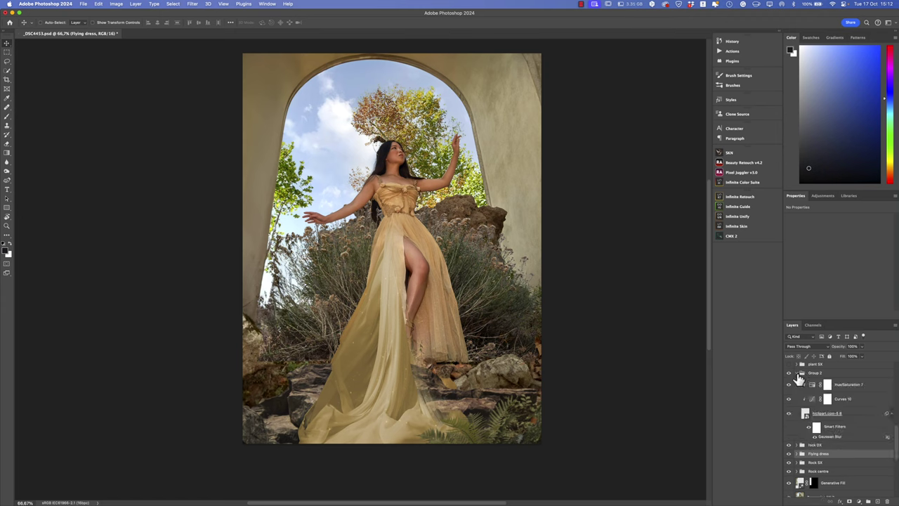
pyautogui.click(800, 374)
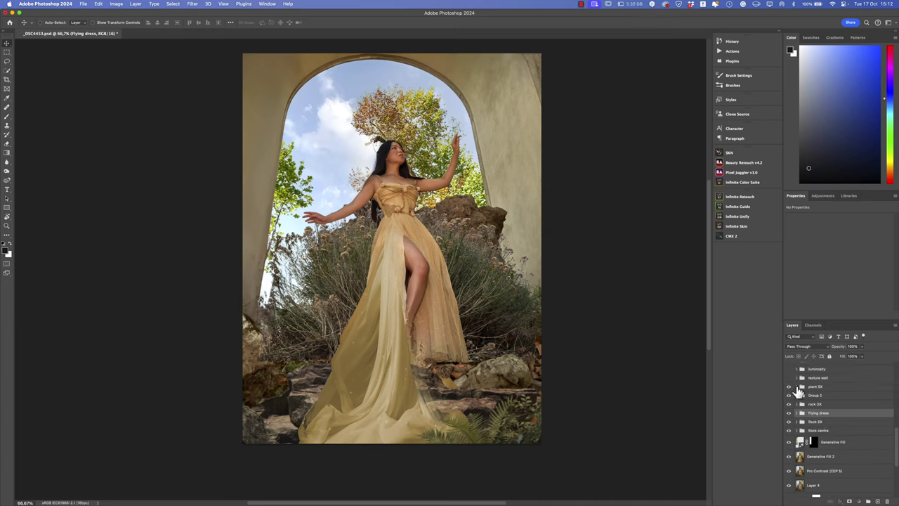
pyautogui.click(798, 394)
pyautogui.click(797, 394)
# - Show the texture wall group, glance inside the Flying dress group, and expand texture wall to reveal its layers
pyautogui.click(788, 378)
pyautogui.scroll(3, 546, 328)
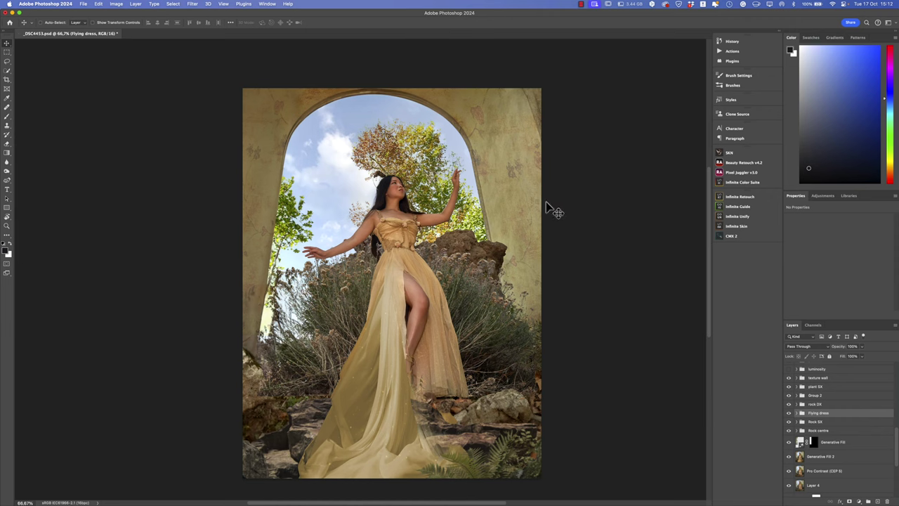
pyautogui.click(797, 413)
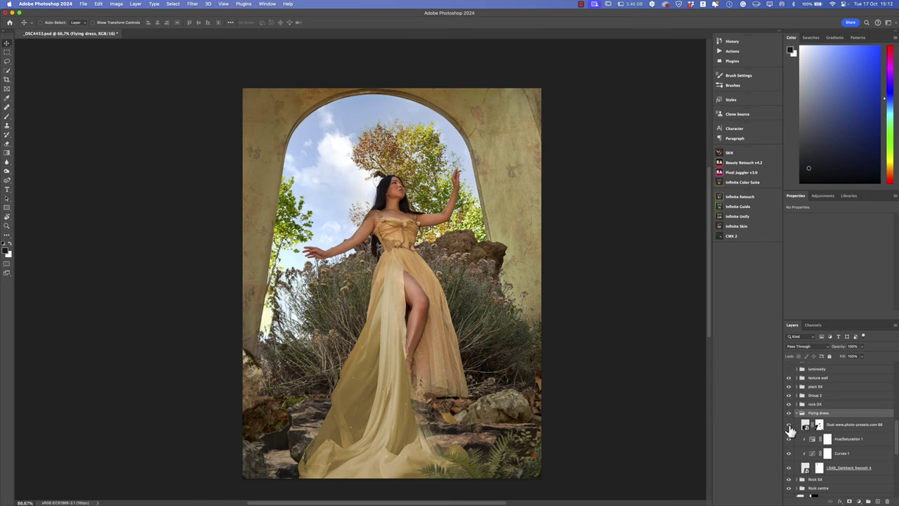
pyautogui.click(798, 413)
pyautogui.click(798, 379)
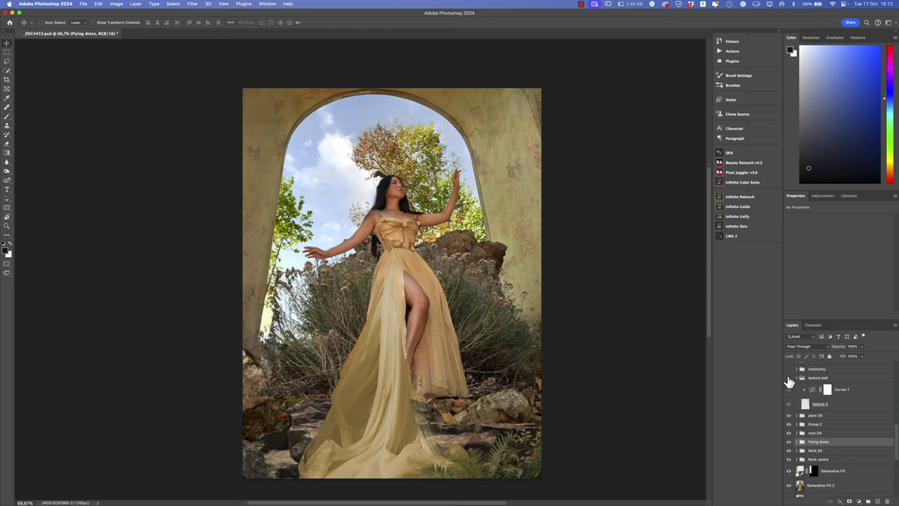
# - Compare the image with and without the texture wall group, isolate texture 4 and restore the other layers, and select texture 4 to check its blending
pyautogui.click(789, 379)
pyautogui.click(789, 379)
pyautogui.keyDown('alt'); pyautogui.click(790, 407); pyautogui.keyUp('alt')
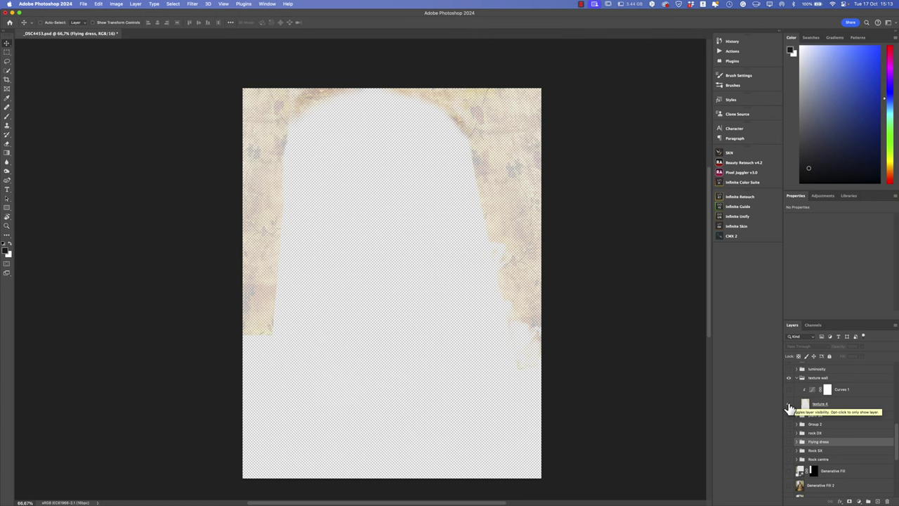
pyautogui.keyDown('alt'); pyautogui.click(790, 407); pyautogui.keyUp('alt')
pyautogui.click(841, 411)
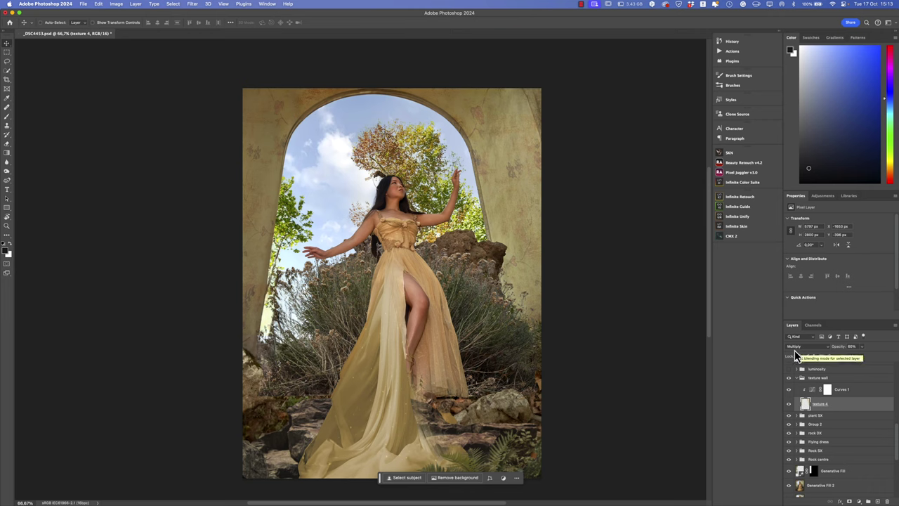
# - Inspect the Curves 1 adjustment on the wall texture, toggle its visibility, and collapse the texture wall group
pyautogui.click(827, 391)
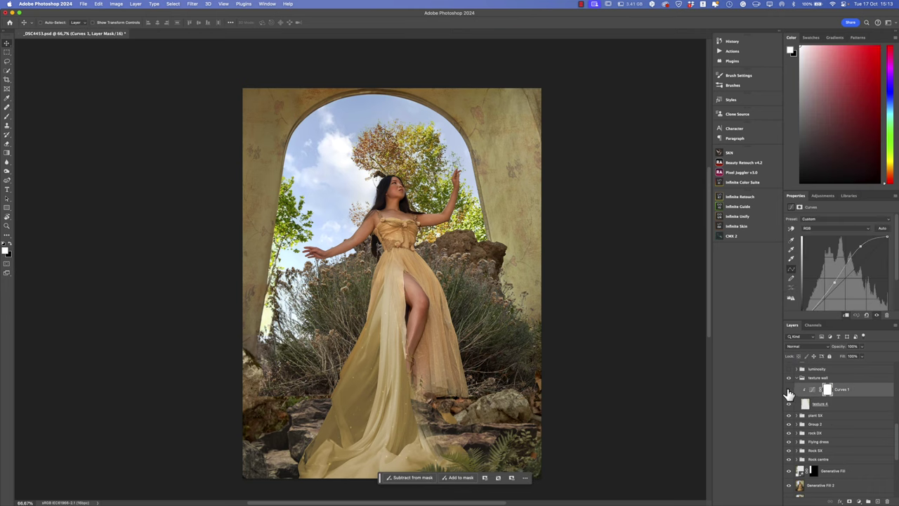
pyautogui.click(789, 395)
pyautogui.click(794, 377)
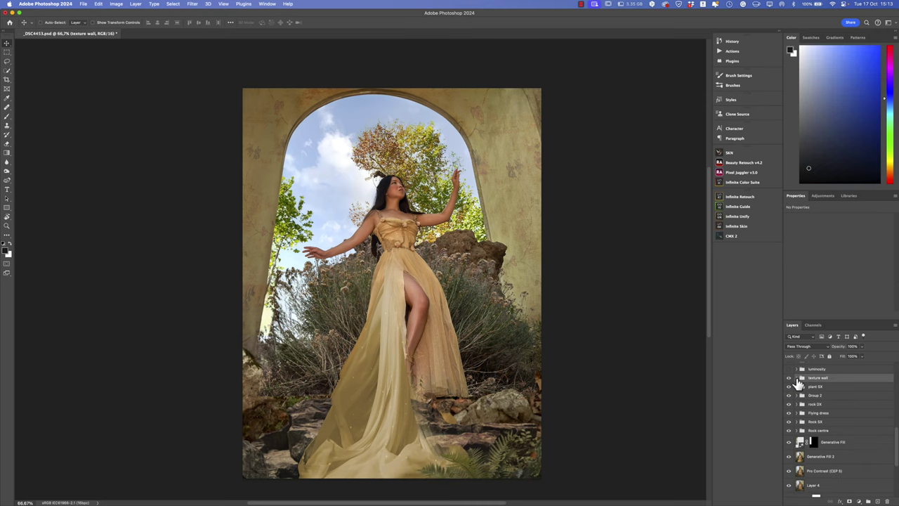
# - Show the luminosity group and expand it to reveal its layers
pyautogui.click(789, 375)
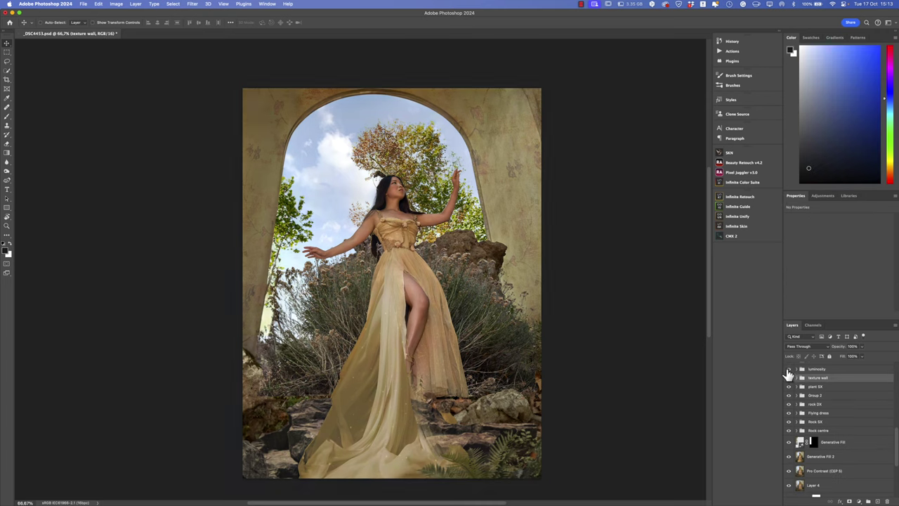
pyautogui.scroll(2, 788, 372)
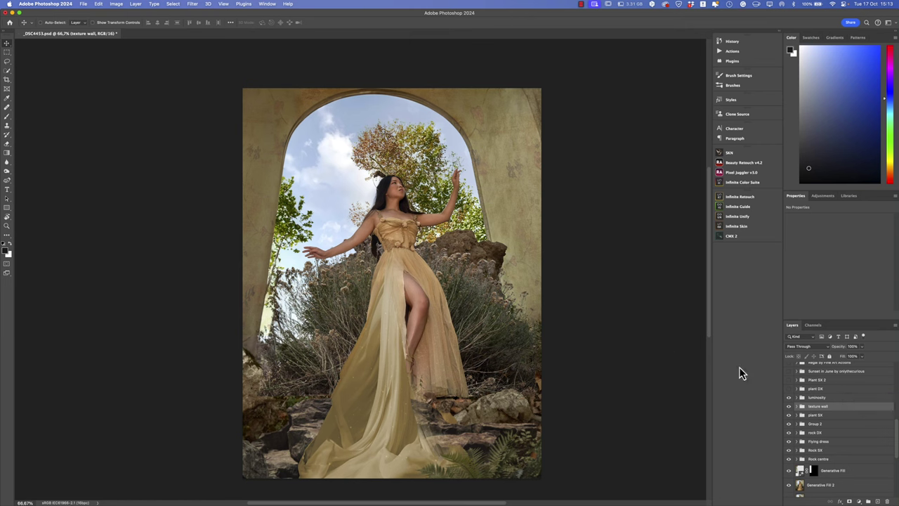
pyautogui.click(798, 398)
pyautogui.click(797, 397)
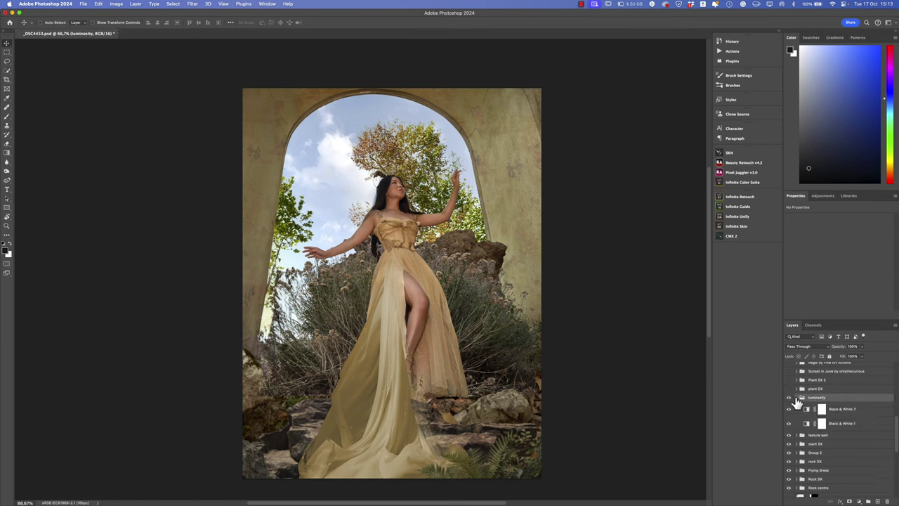
# - Inspect Black & White 1 in the luminosity group and compare the image with it off and on
pyautogui.click(836, 423)
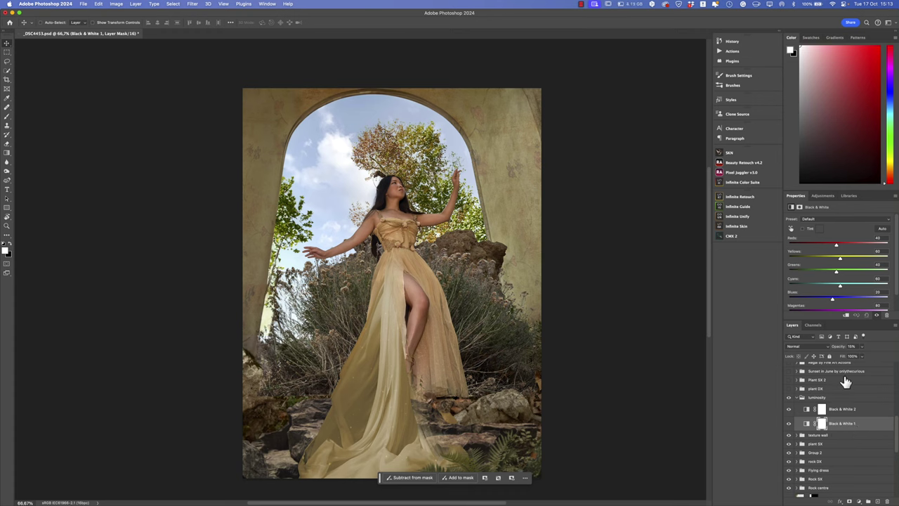
pyautogui.click(788, 424)
pyautogui.click(789, 424)
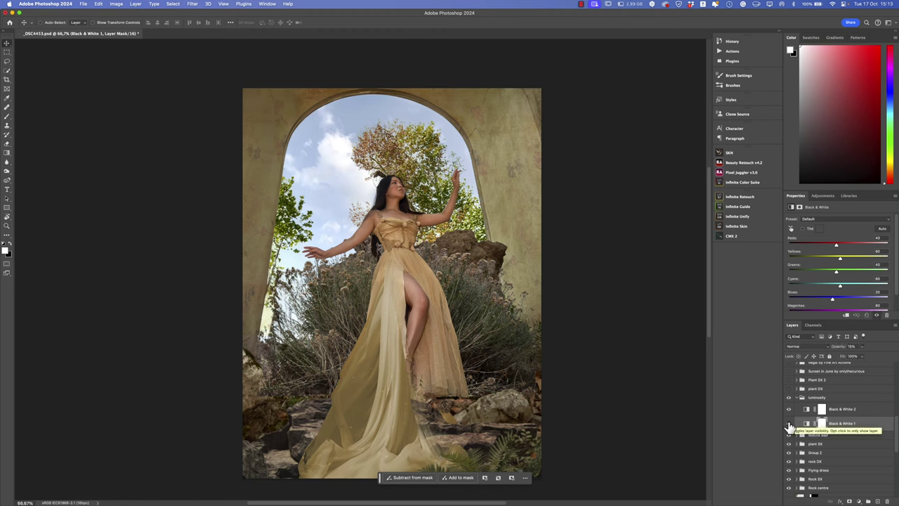
# - Inspect Black & White 2, check its blend mode, and compare the image with the adjustment off and on
pyautogui.click(842, 412)
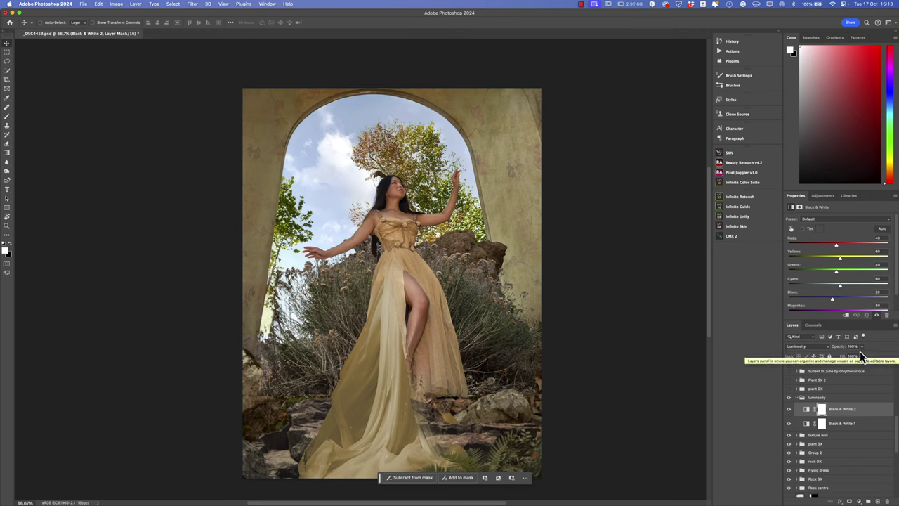
pyautogui.click(789, 411)
pyautogui.click(789, 410)
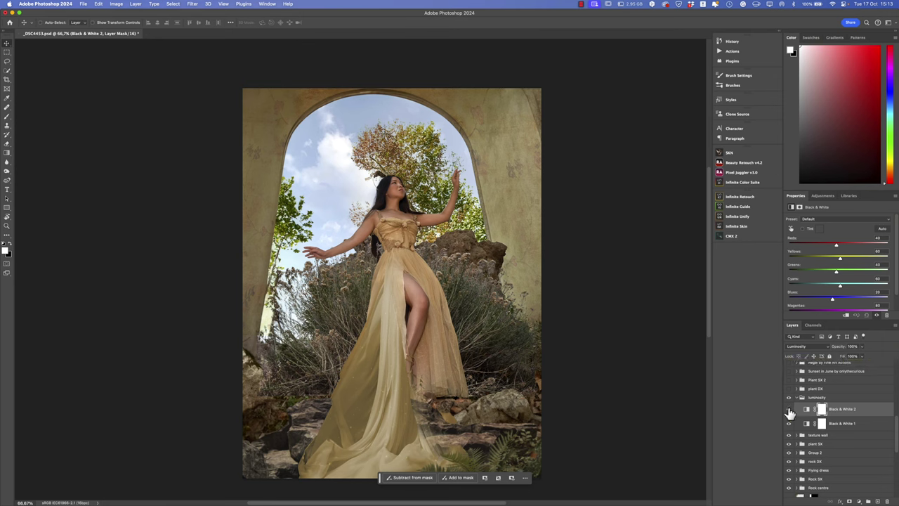
pyautogui.click(789, 411)
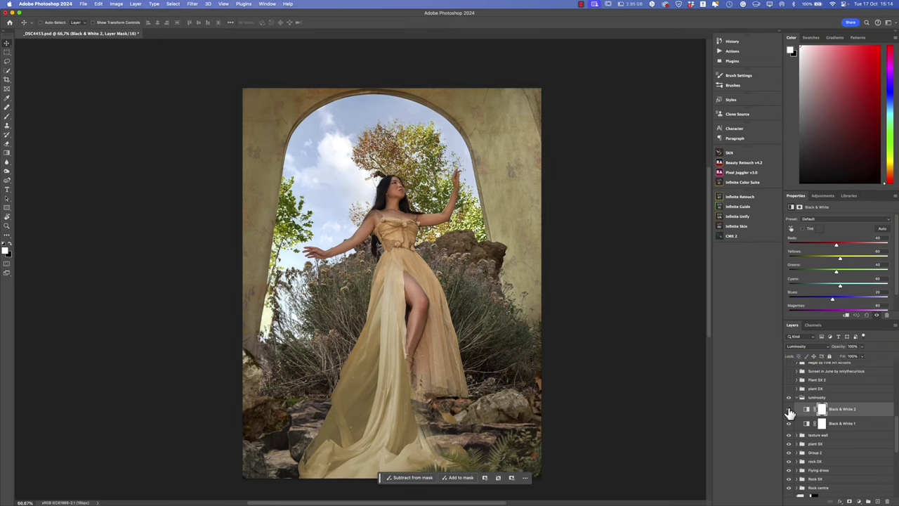
pyautogui.click(789, 411)
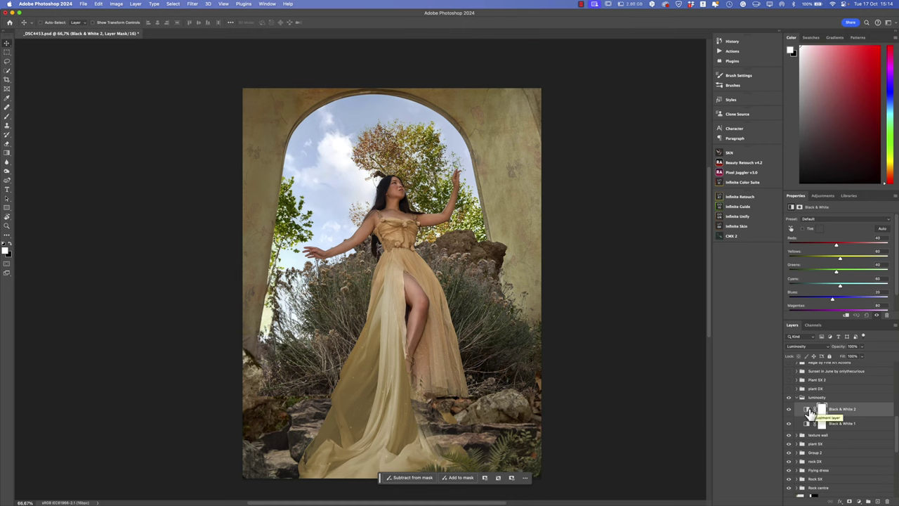
# - Try shifting the Reds and Yellows amounts in Black & White 2, and undo the changes
pyautogui.moveTo(837, 245)
pyautogui.mouseDown()
pyautogui.moveTo(799, 249)
pyautogui.moveTo(869, 250)
pyautogui.moveTo(823, 243)
pyautogui.moveTo(851, 250)
pyautogui.moveTo(836, 246)
pyautogui.mouseUp()
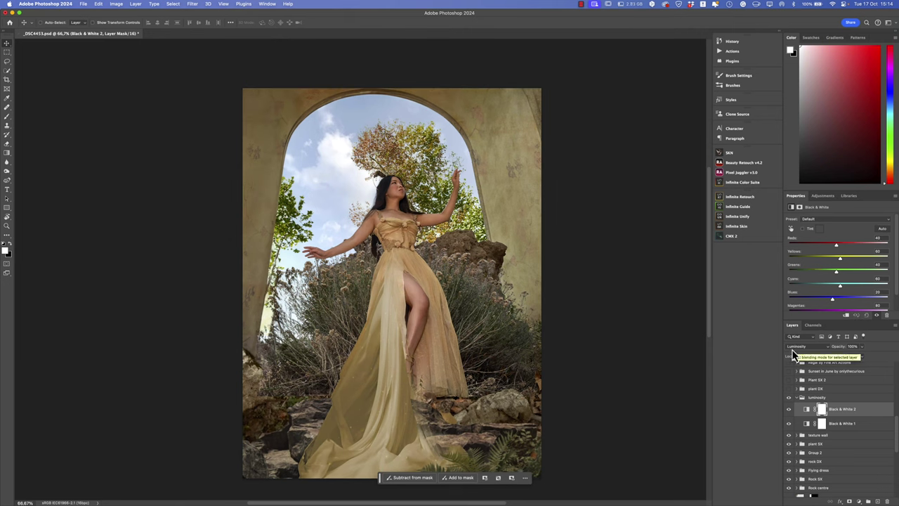
pyautogui.moveTo(843, 260)
pyautogui.mouseDown()
pyautogui.moveTo(833, 260)
pyautogui.moveTo(844, 264)
pyautogui.mouseUp()
pyautogui.press('super+z')
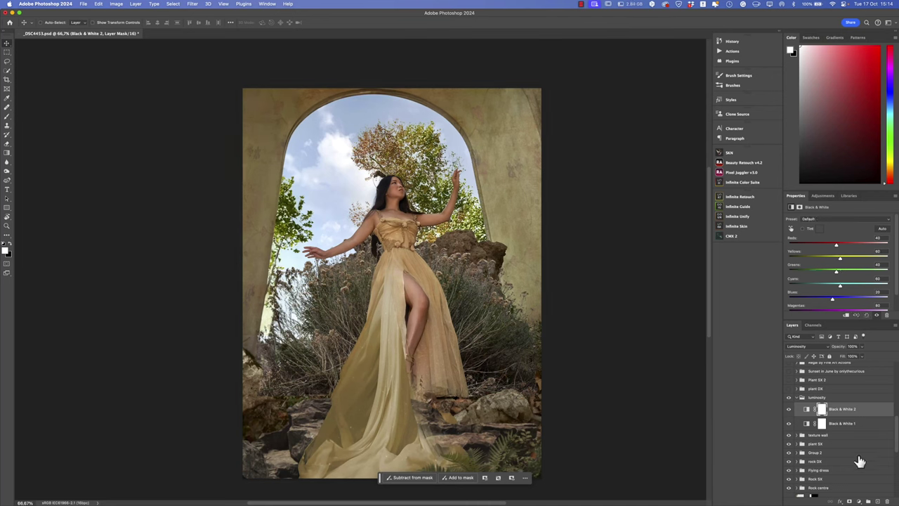
# - Collapse the luminosity group and compare the image with the whole group off and on
pyautogui.click(800, 399)
pyautogui.click(788, 398)
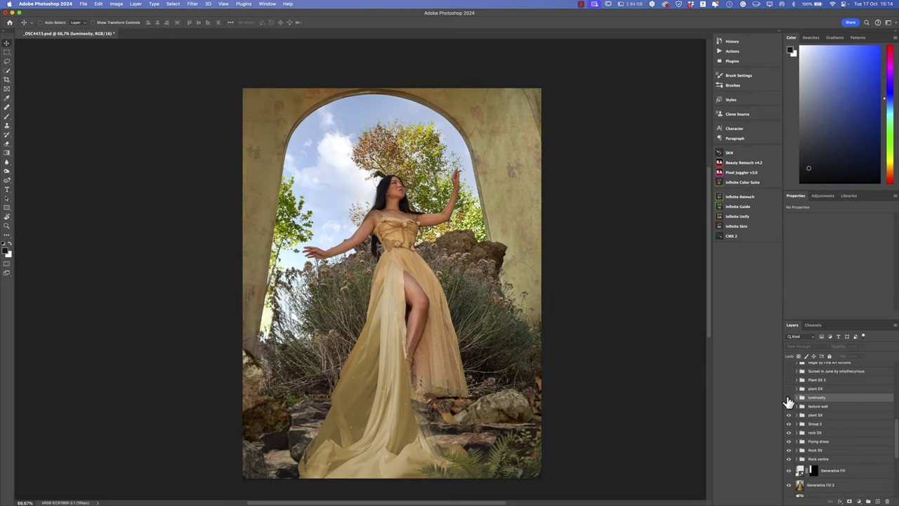
pyautogui.click(788, 399)
pyautogui.click(788, 398)
pyautogui.click(788, 398)
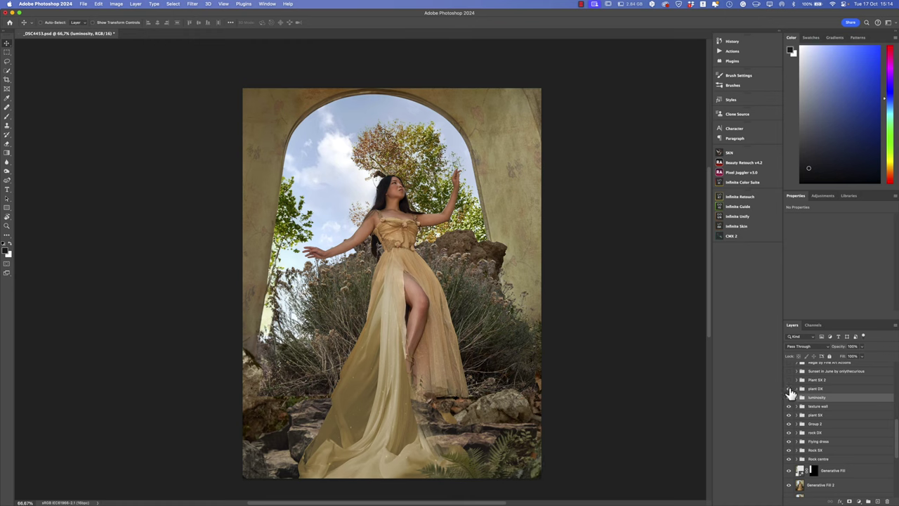
# - Show the plant DX and Plant SX 2 groups, and expand Plant SX 2 to reveal its layers
pyautogui.click(789, 381)
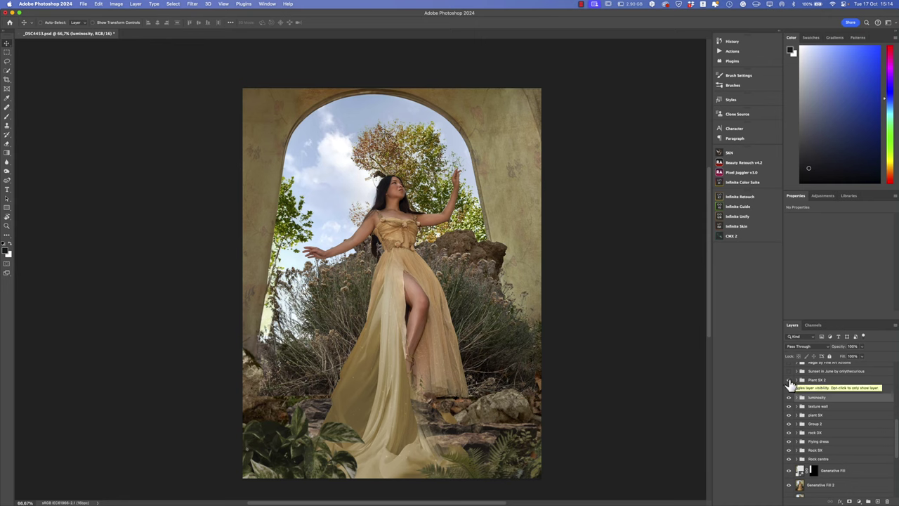
pyautogui.click(808, 380)
pyautogui.click(796, 380)
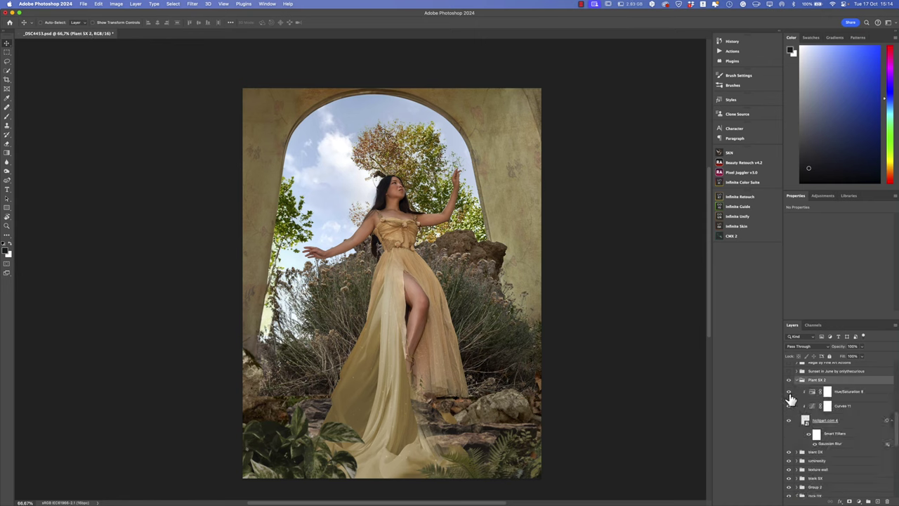
# - Hide Hue/Saturation 8 and Curves 11 in Plant SX 2, and toggle the plant image layer to examine the unadjusted plant
pyautogui.click(789, 392)
pyautogui.click(788, 407)
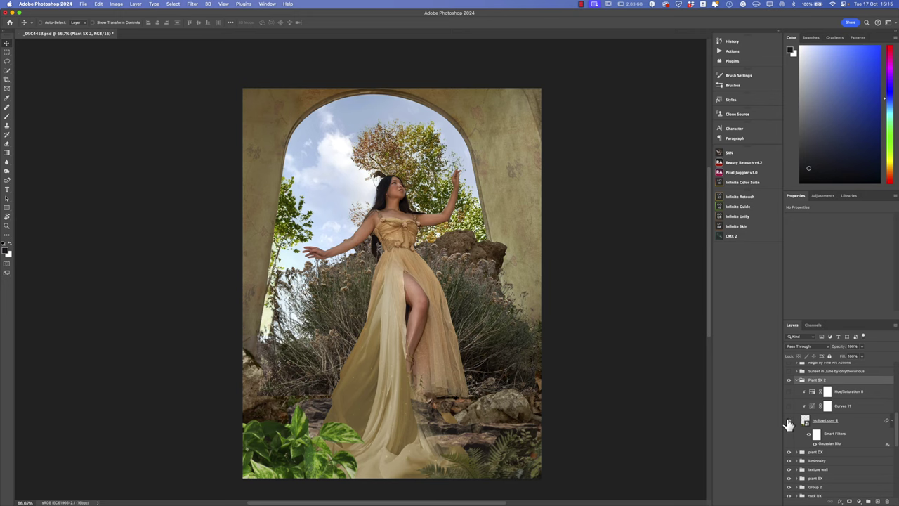
pyautogui.click(789, 421)
# - Try moving the foreground plant up over the dress to view the whole cutout, and undo the move
pyautogui.moveTo(420, 323); pyautogui.dragTo(495, 324)
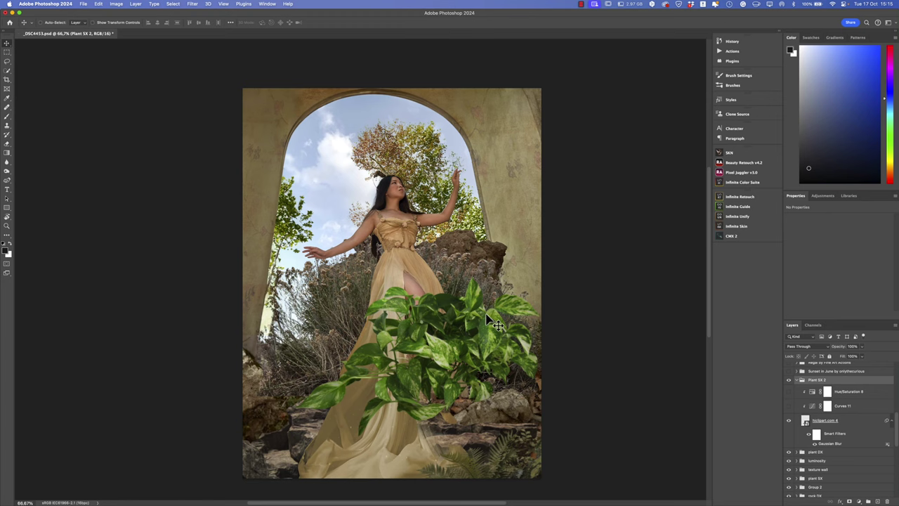
pyautogui.hotkey('ctrl', 'z')
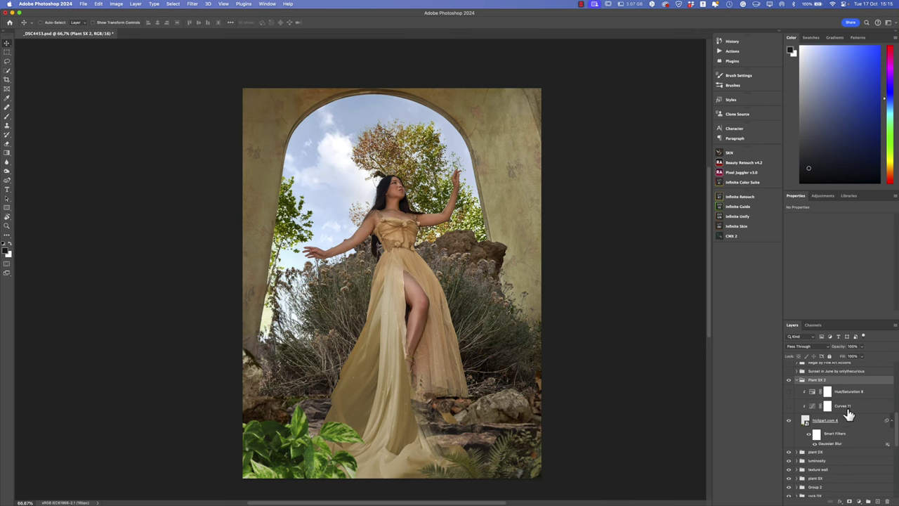
# - Turn Curves 11 and Hue/Saturation 8 back on one by one to compare their effect on the plant
pyautogui.click(789, 407)
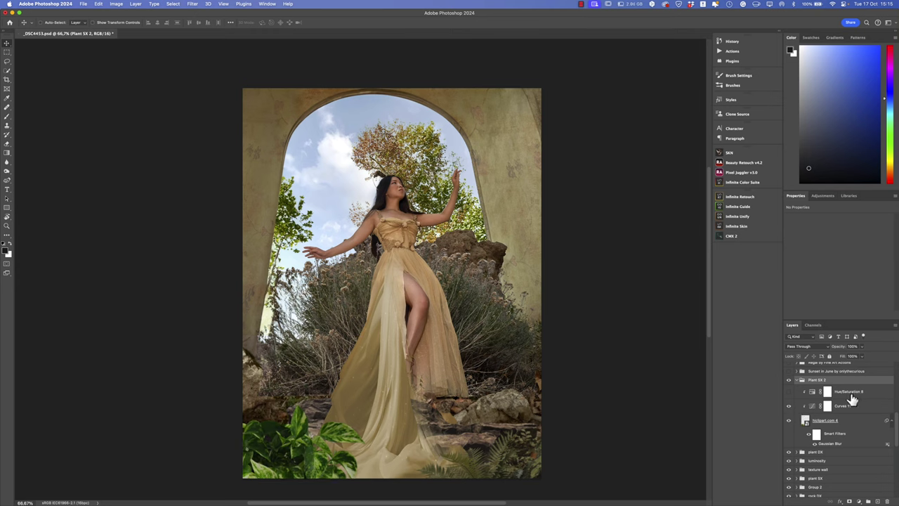
pyautogui.click(788, 392)
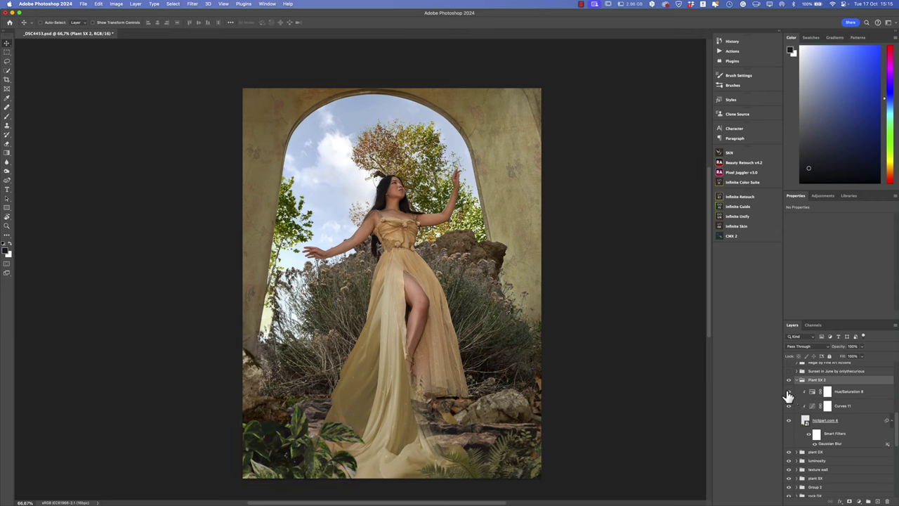
# - Try a hue of -27 and a strongly raised saturation in the plant's Hue/Saturation 8, and undo the saturation change
pyautogui.click(828, 392)
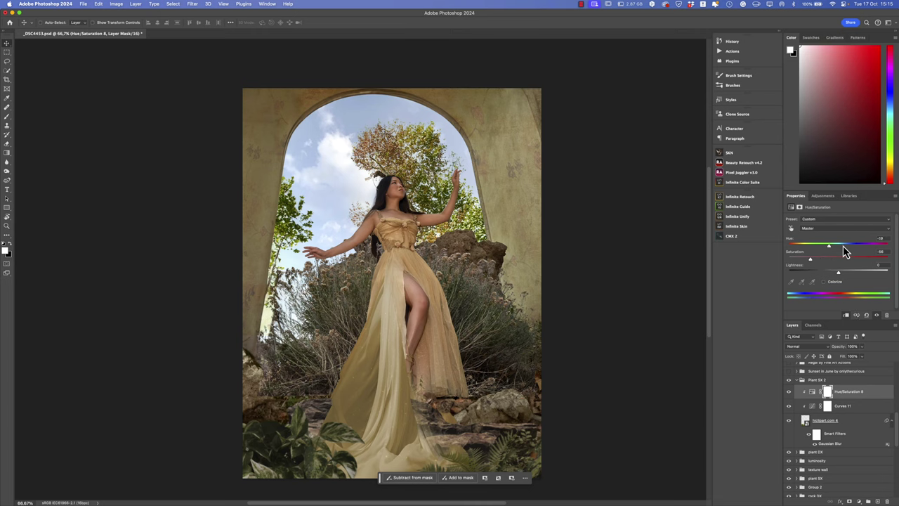
pyautogui.moveTo(844, 247); pyautogui.dragTo(872, 263)
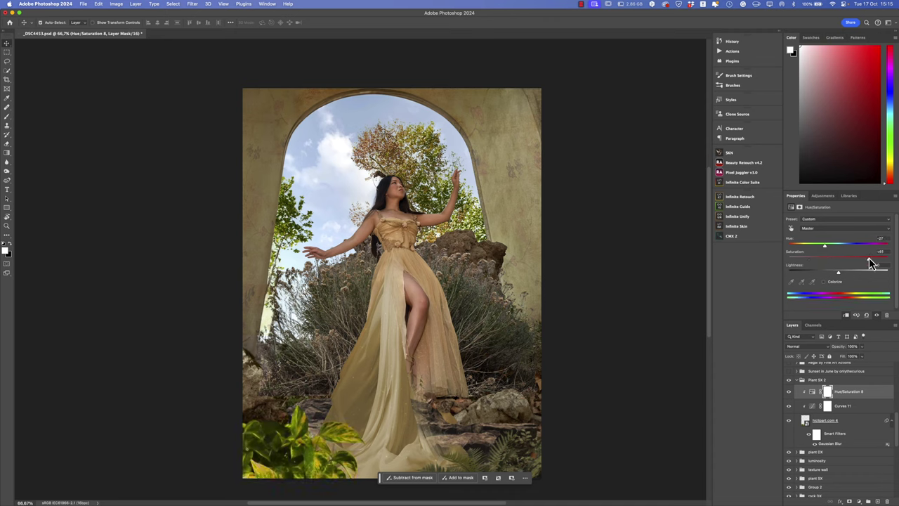
pyautogui.press('super+z')
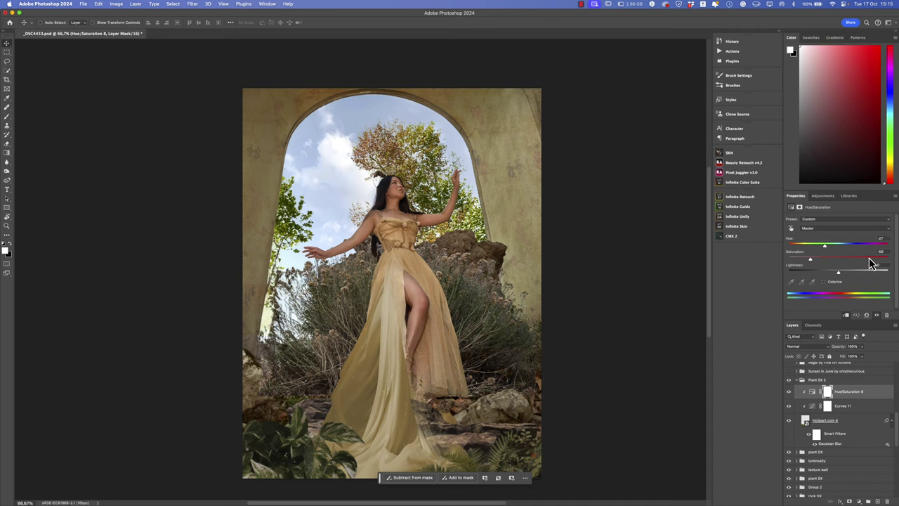
# - Collapse Plant SX 2, show the Sunset in June by onlythecurious group, and set that group's opacity to 32%
pyautogui.click(800, 381)
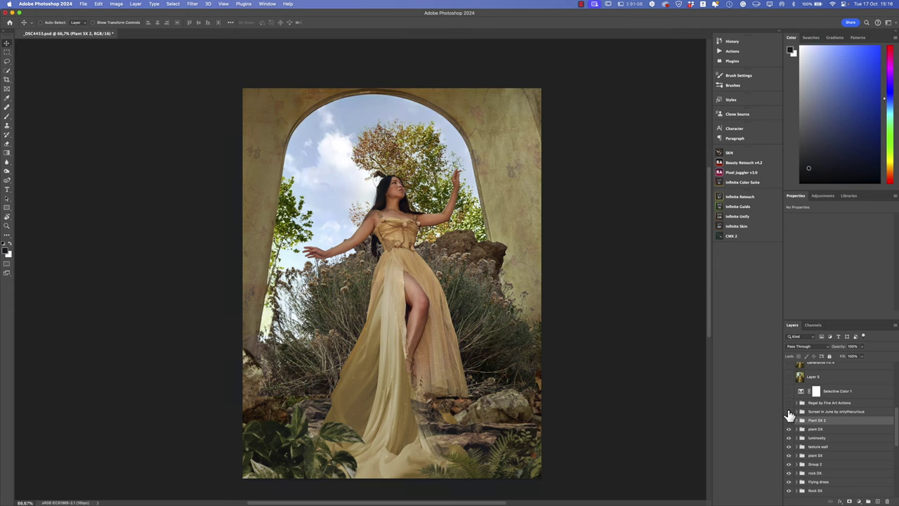
pyautogui.click(789, 412)
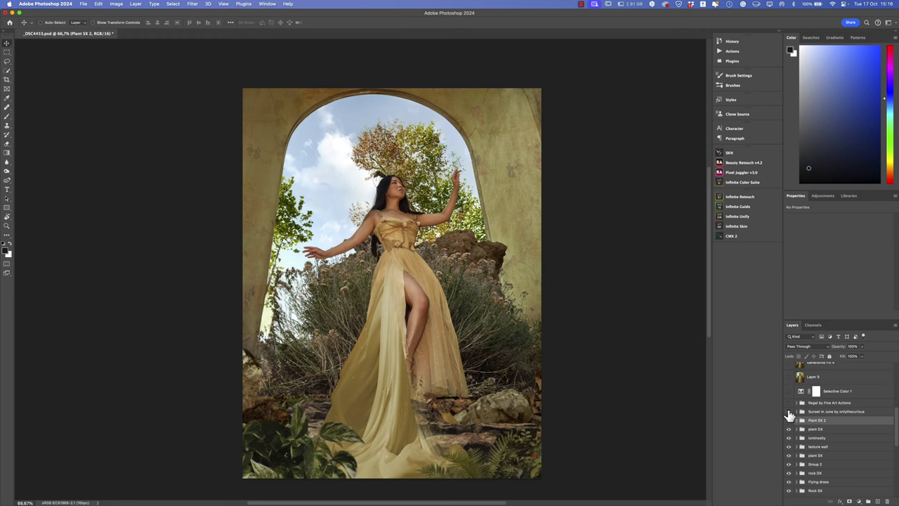
pyautogui.click(834, 414)
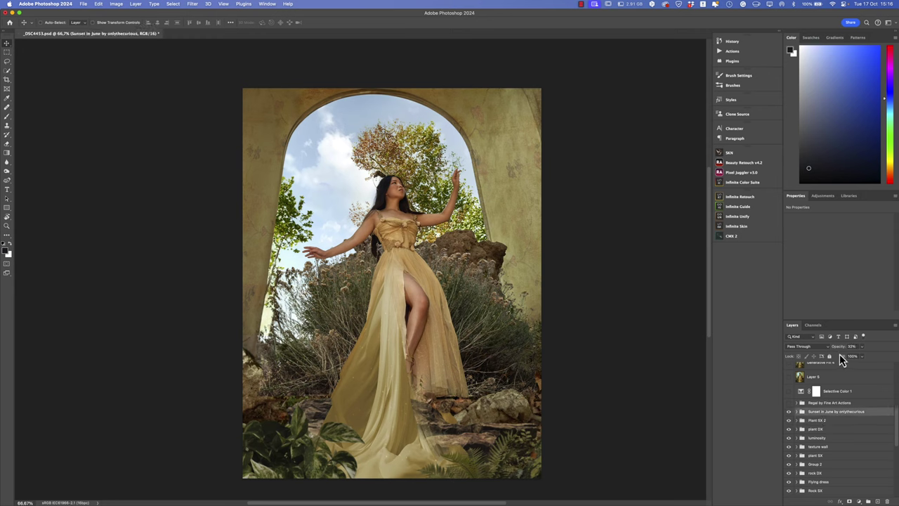
pyautogui.press('3')
pyautogui.press('2')
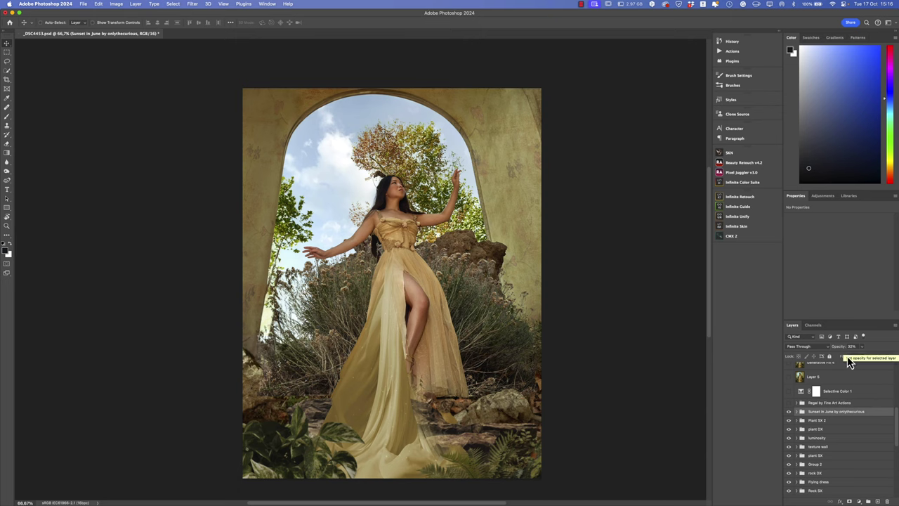
# - Show the Regal by Fine Art Actions group and compare the image with and without its color grading
pyautogui.click(789, 404)
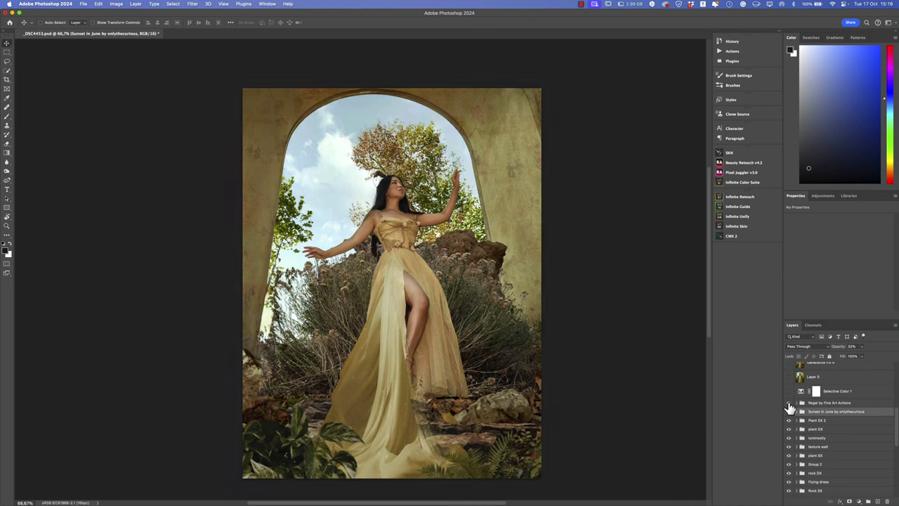
pyautogui.click(789, 404)
# - Show the Curves 11 and Hue/Saturation 8 adjustments on the foreground plant in Plant SX 2
pyautogui.click(284, 430)
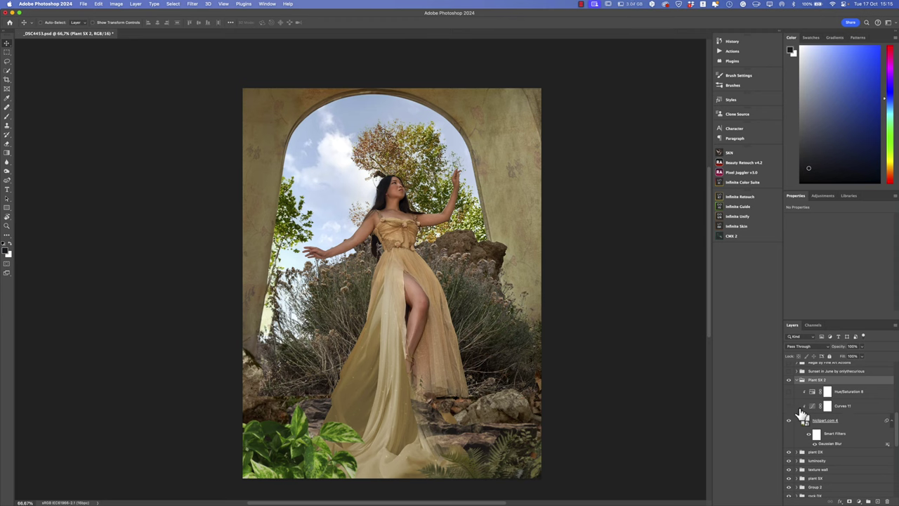
pyautogui.click(788, 406)
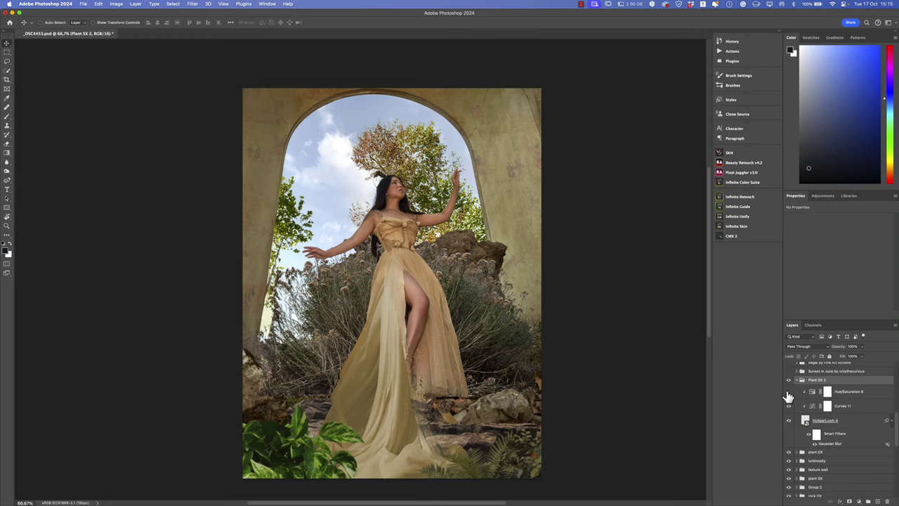
pyautogui.click(788, 391)
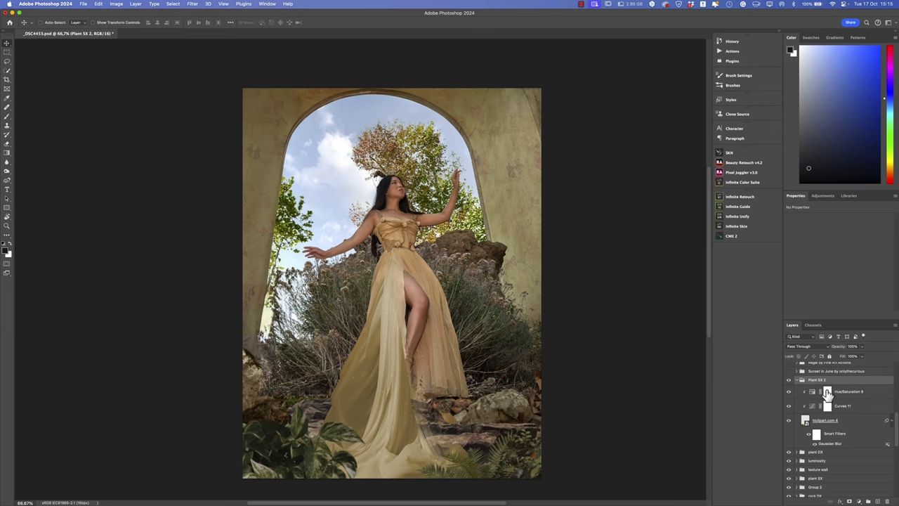
# - Try a saturation of +61 in the foreground plant's Hue/Saturation 8 adjustment, and undo the change
pyautogui.click(813, 394)
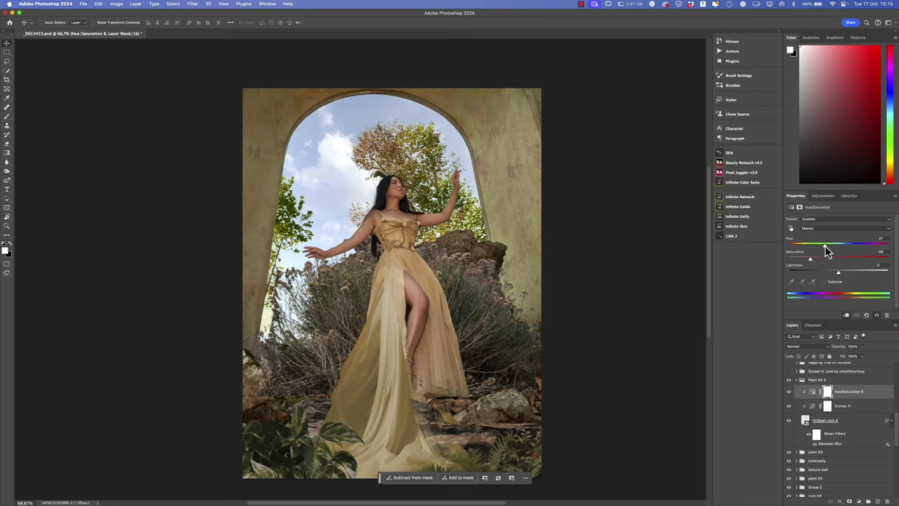
pyautogui.moveTo(833, 251)
pyautogui.mouseDown()
pyautogui.moveTo(884, 252)
pyautogui.moveTo(768, 249)
pyautogui.moveTo(825, 253)
pyautogui.mouseUp()
pyautogui.click(872, 263)
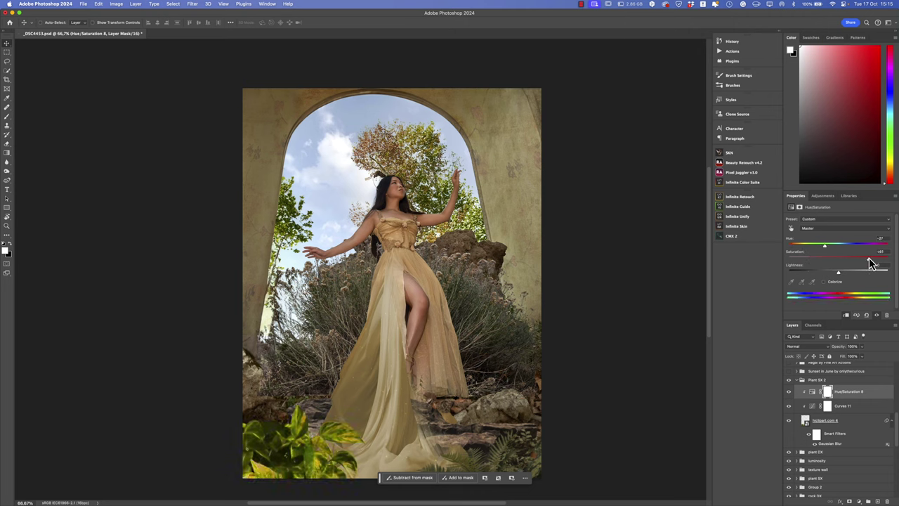
pyautogui.press('super+z')
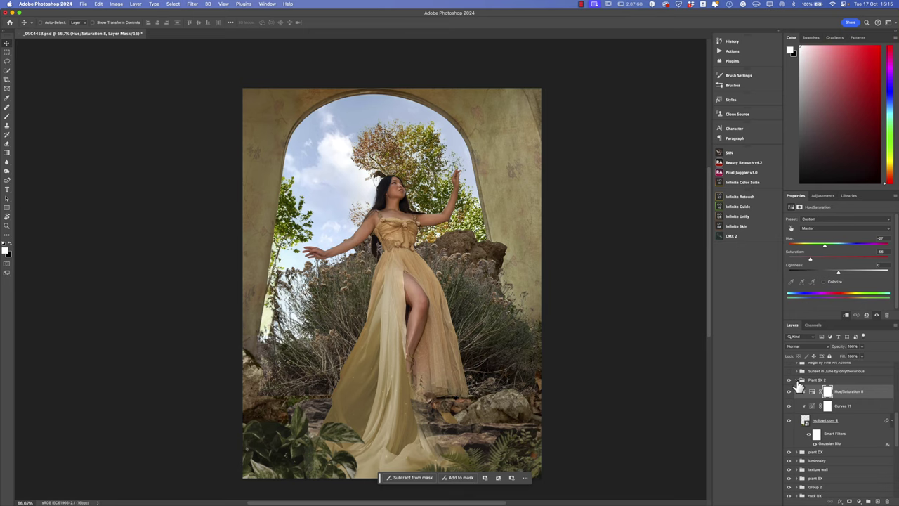
# - Collapse Plant SX 2, and show the Sunset in June by onlythecurious and Regal by Fine Art Actions groups
pyautogui.click(801, 380)
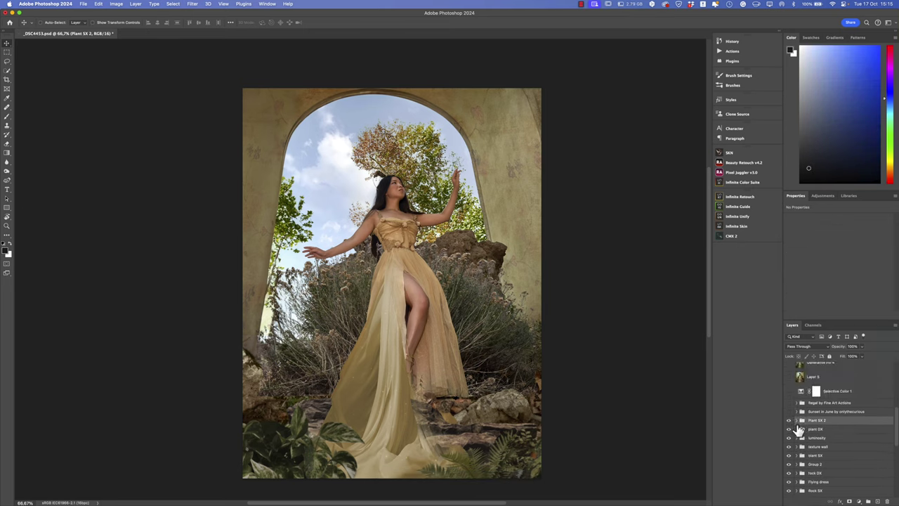
pyautogui.click(829, 411)
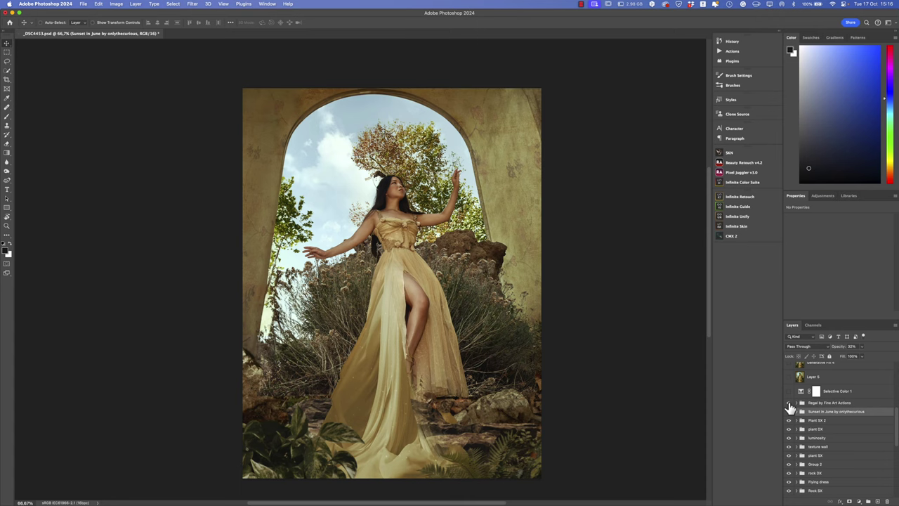
pyautogui.click(789, 405)
# - Display the Neutrals settings of Selective Color 1, and compare the image with and without this adjustment
pyautogui.click(802, 393)
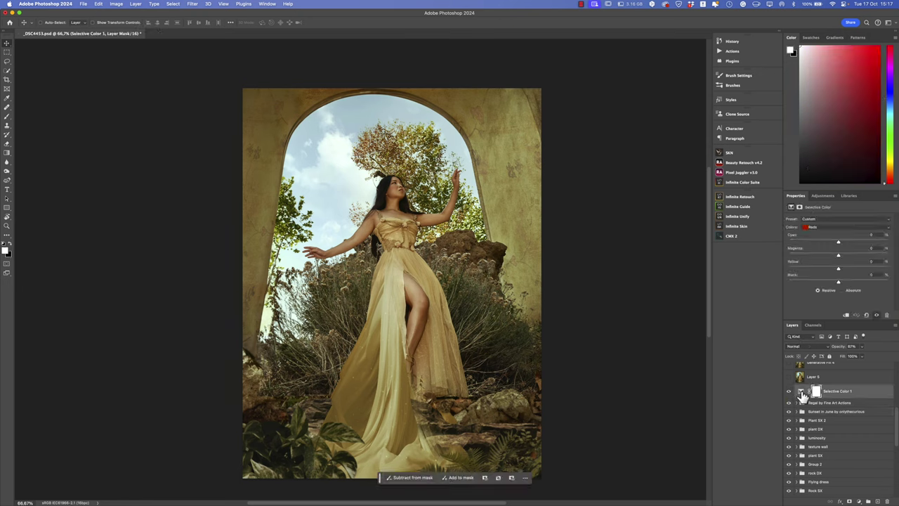
pyautogui.click(827, 228)
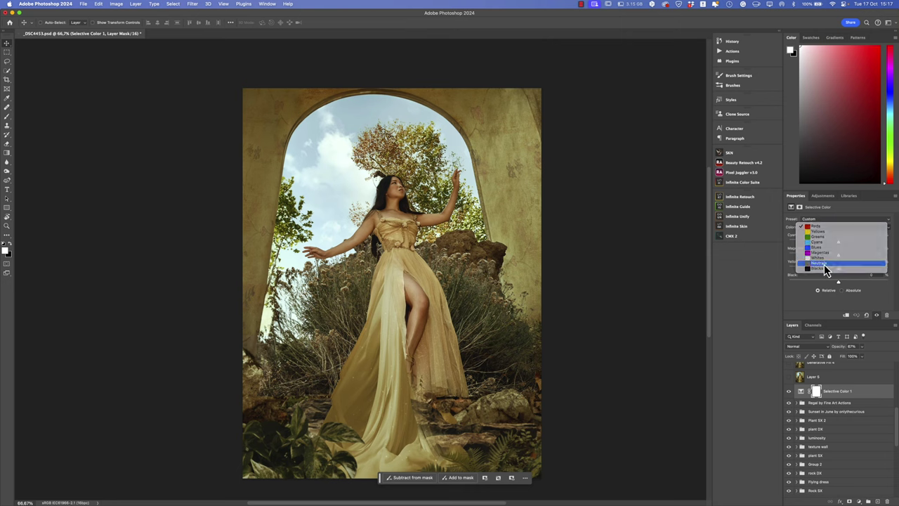
pyautogui.click(824, 264)
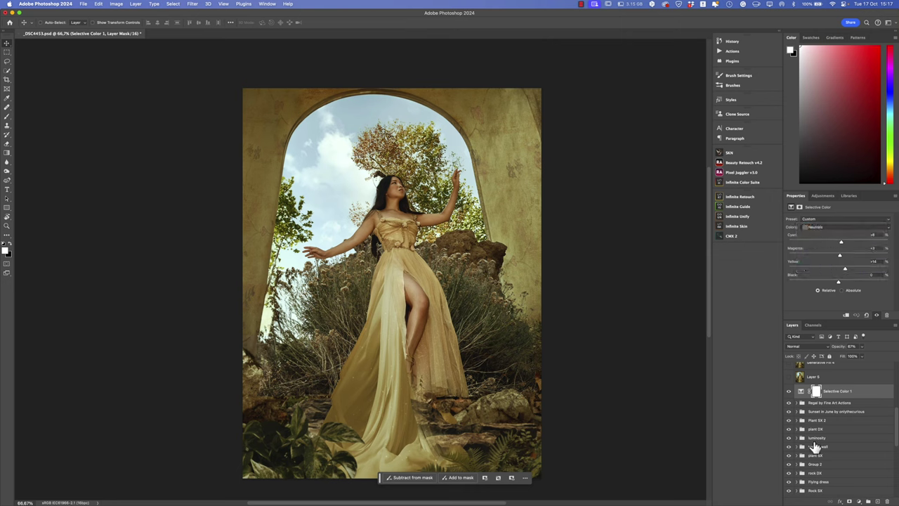
pyautogui.click(789, 394)
pyautogui.click(789, 393)
pyautogui.click(789, 394)
# - Move the contextual task bar below the image, and show the Layer 5 and Generative Fill 4 layers
pyautogui.moveTo(381, 480); pyautogui.dragTo(338, 494)
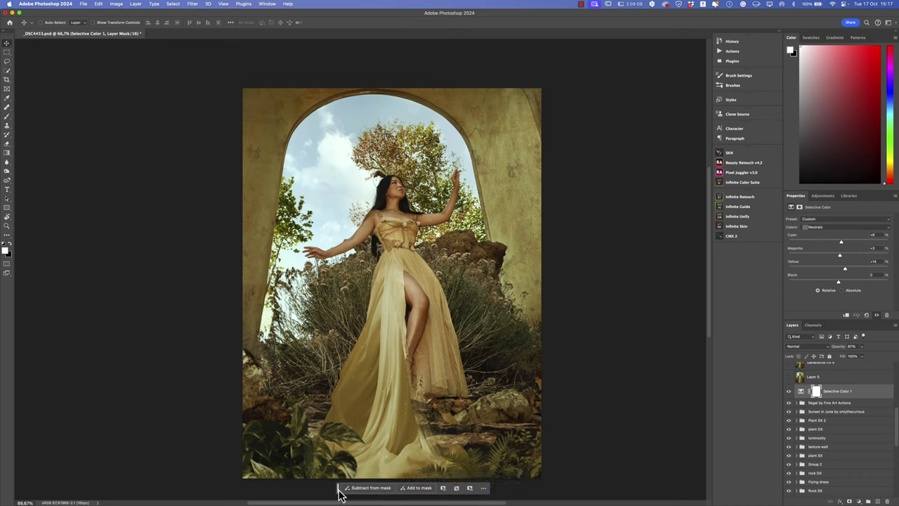
pyautogui.click(789, 378)
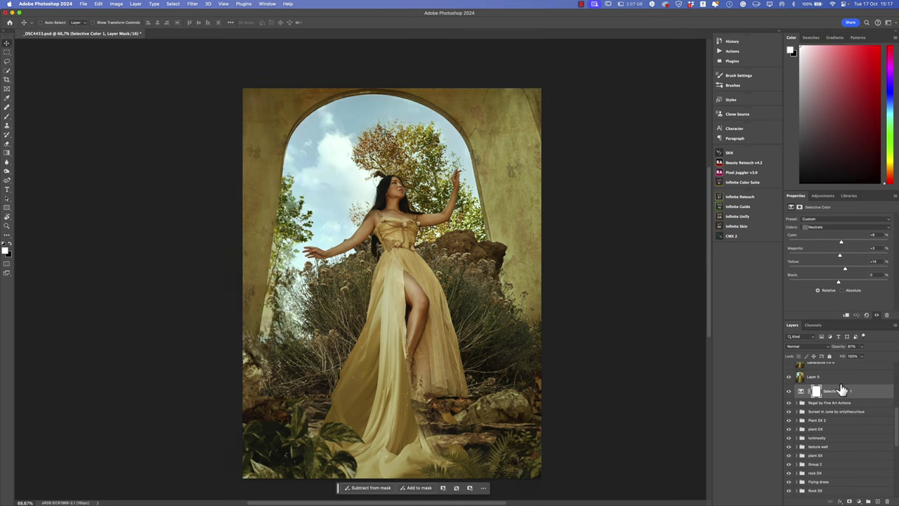
pyautogui.scroll(2, 842, 389)
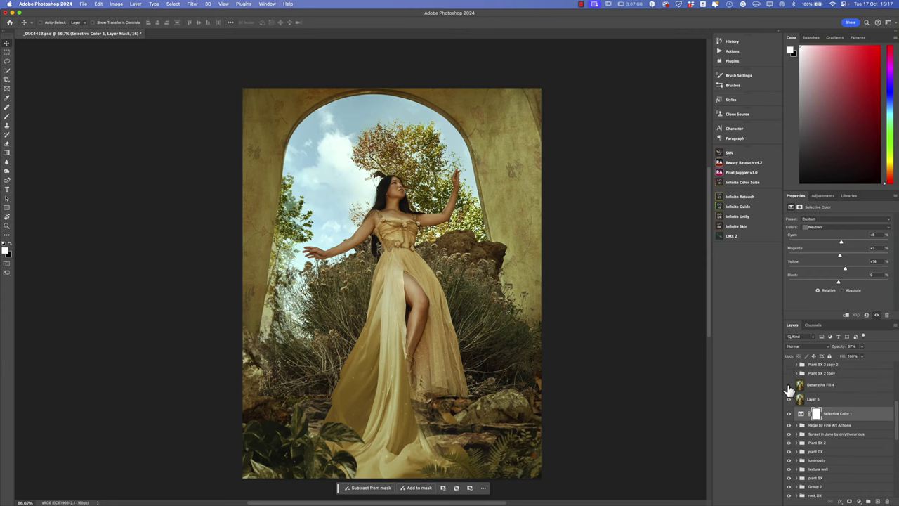
pyautogui.click(789, 386)
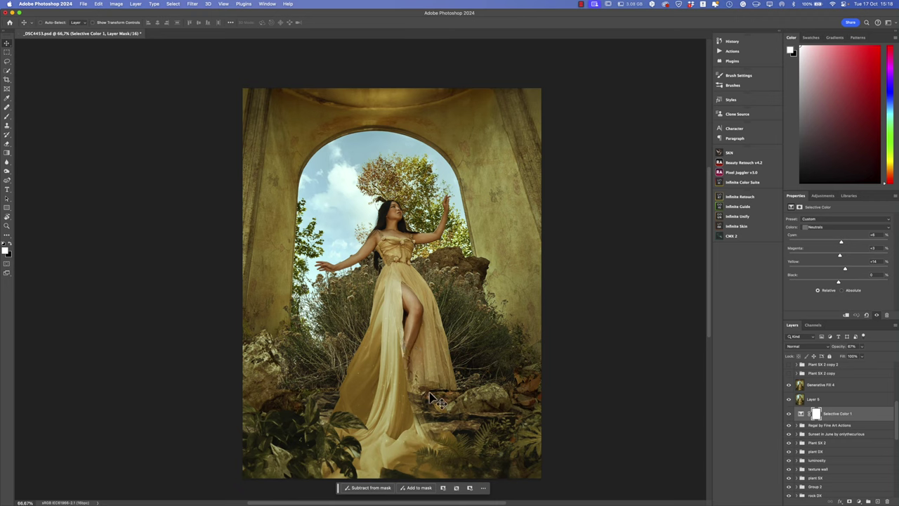
# - Show the Plant SX 2 copy and Plant SX 2 copy 2 groups in the foreground
pyautogui.scroll(1, 831, 417)
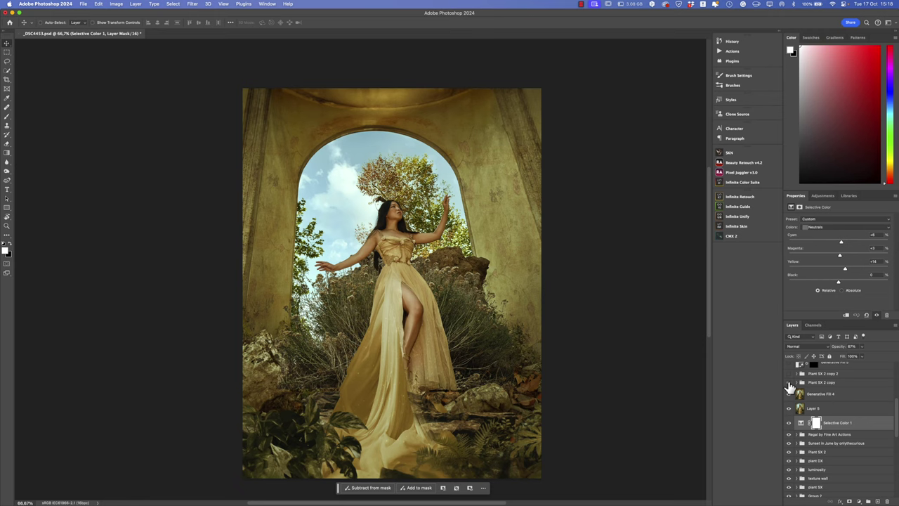
pyautogui.click(789, 385)
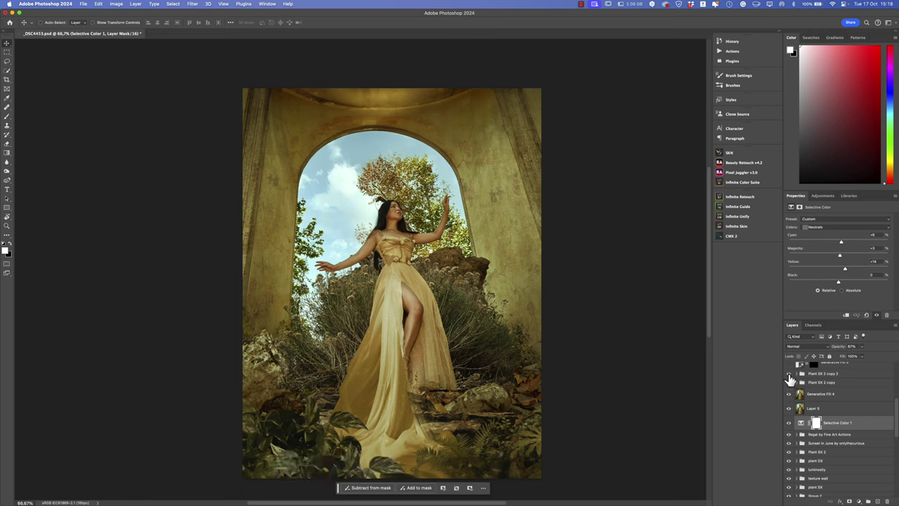
pyautogui.click(789, 379)
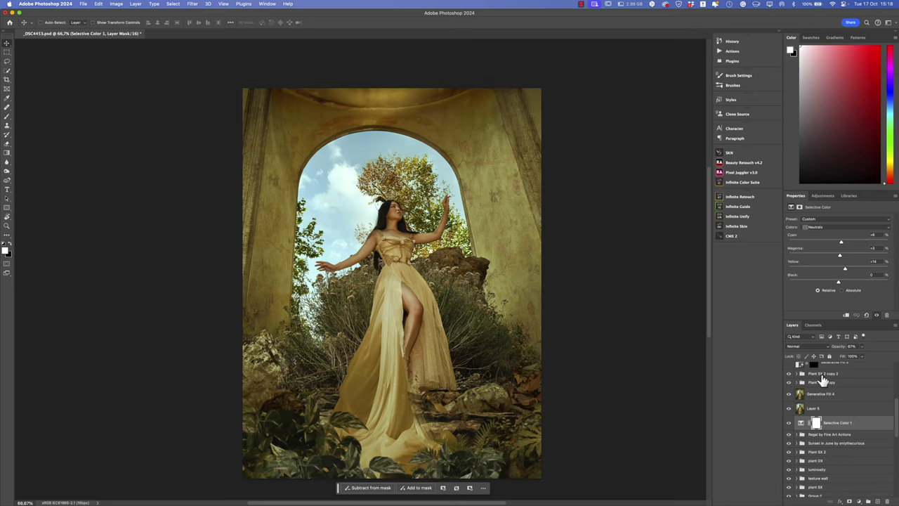
# - Expand Plant SX 2 copy 2, try moving its unadjusted hiclipart.com 4 plant up over the dress, and undo the move
pyautogui.click(820, 374)
pyautogui.click(798, 374)
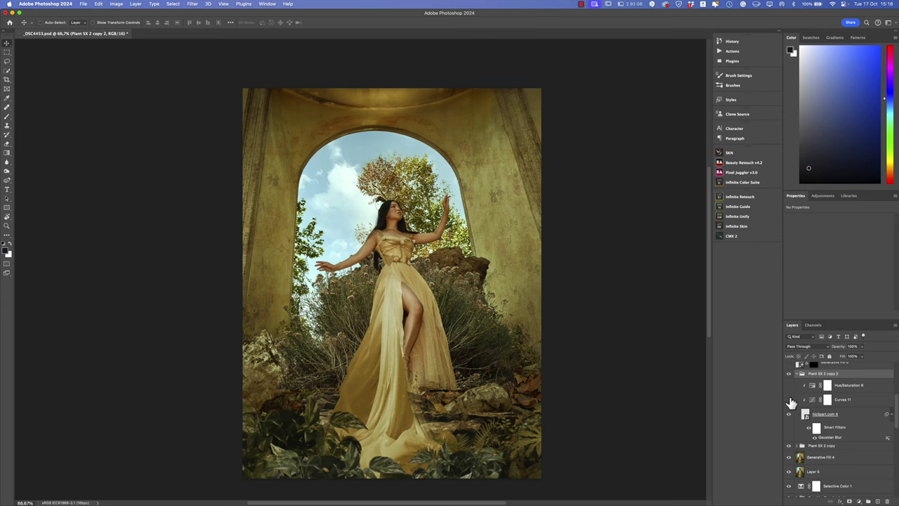
pyautogui.click(843, 416)
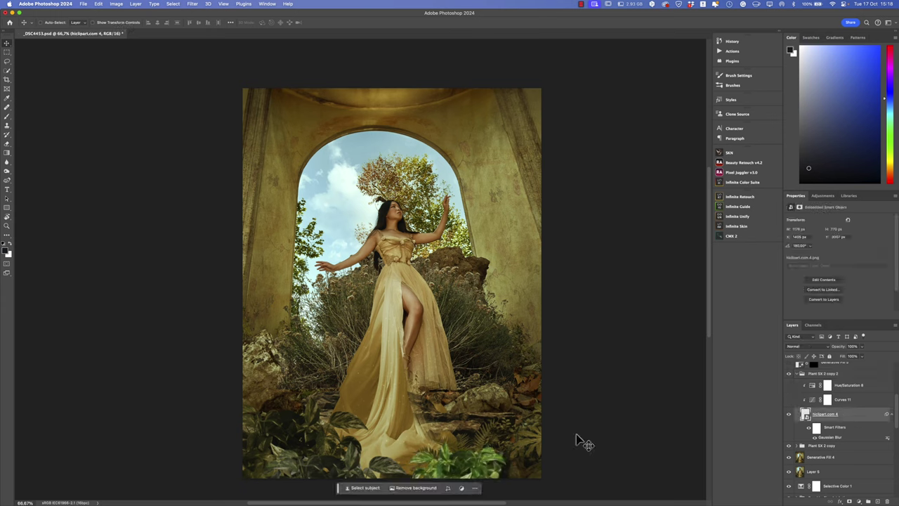
pyautogui.moveTo(450, 461); pyautogui.dragTo(447, 287)
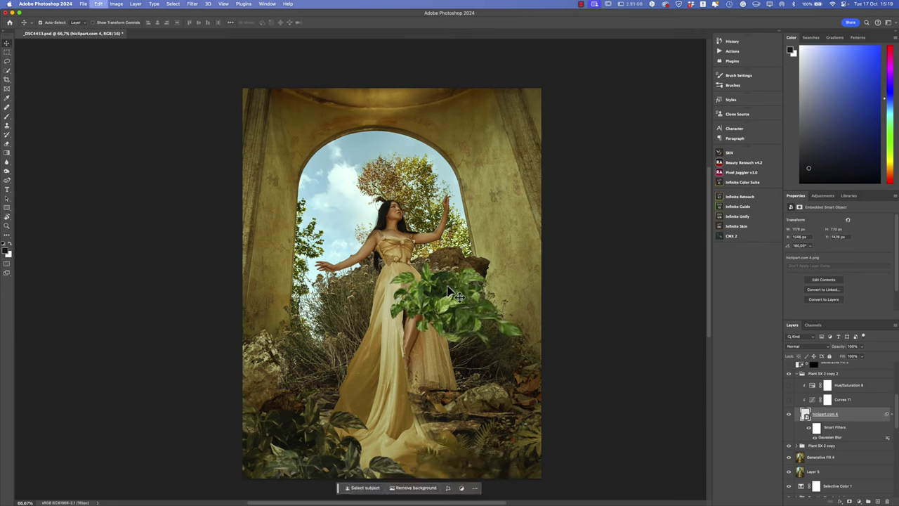
pyautogui.press('super+z')
# - Show the Curves 11 and Hue/Saturation 8 adjustments in Plant SX 2 copy 2, and collapse the group
pyautogui.click(788, 399)
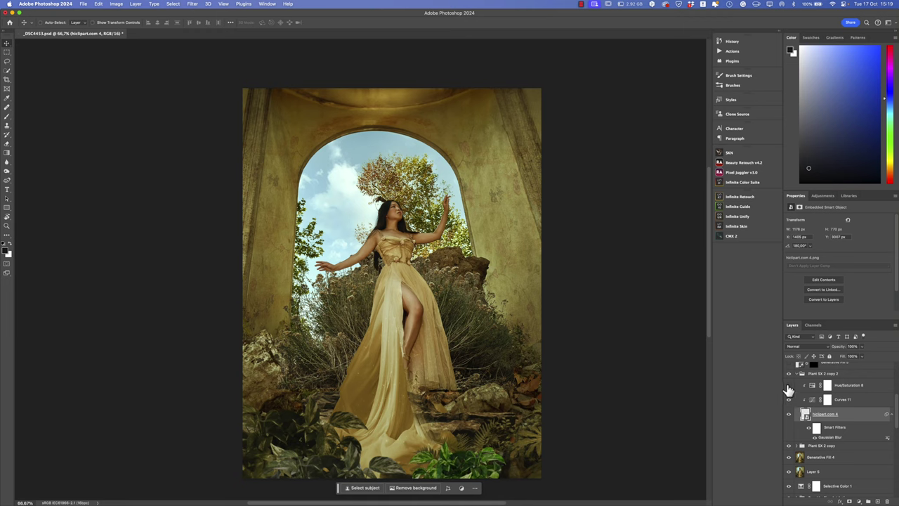
pyautogui.click(788, 387)
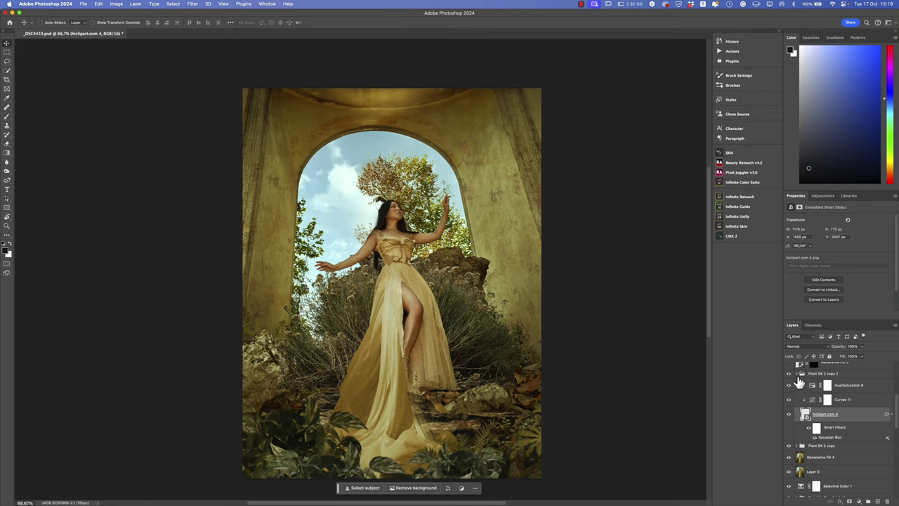
pyautogui.click(799, 378)
# - Select the Generative Fill 5 layer and compare the image with and without it
pyautogui.click(829, 424)
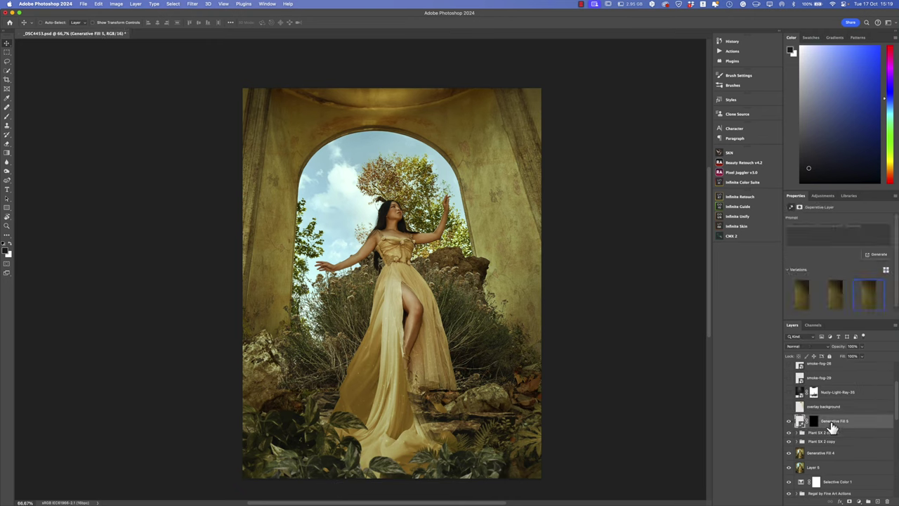
pyautogui.click(789, 421)
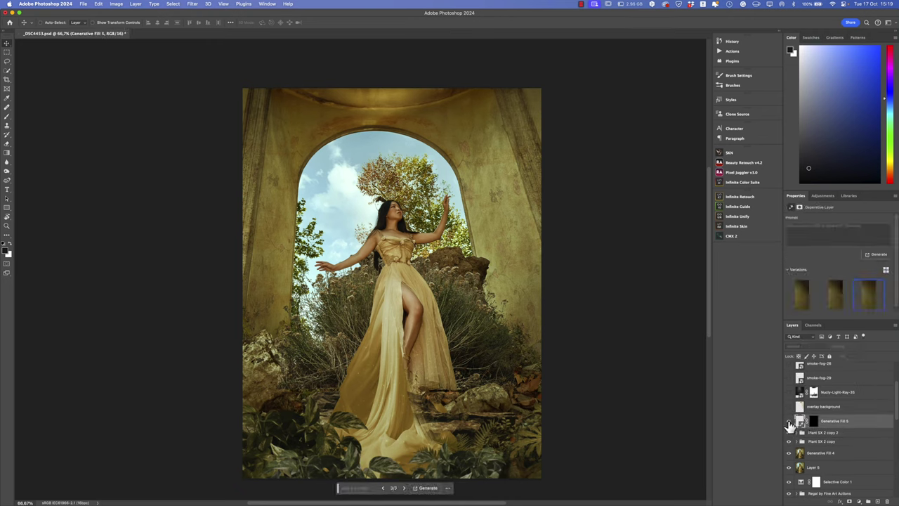
pyautogui.click(789, 422)
# - Show the overlay background layer, the light ray layer above it and the two smoke-fog layers
pyautogui.keyDown('alt'); pyautogui.click(789, 411); pyautogui.keyUp('alt')
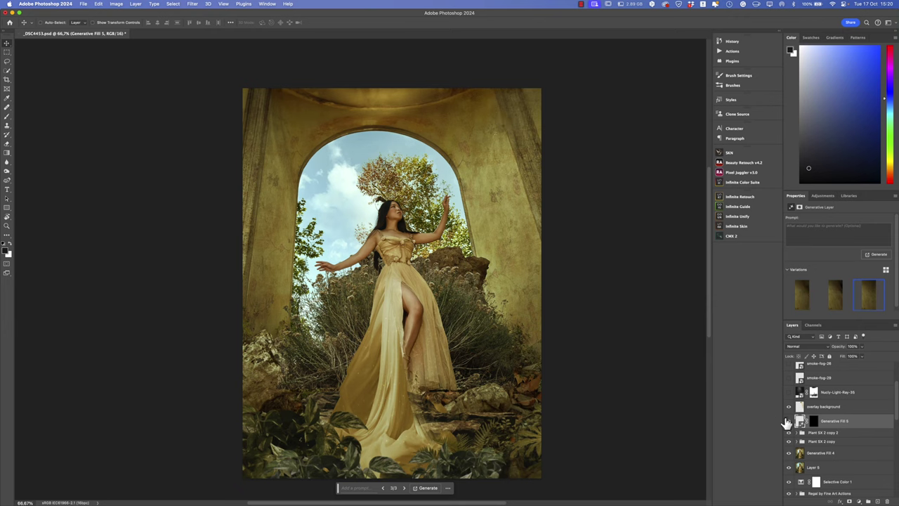
pyautogui.click(815, 410)
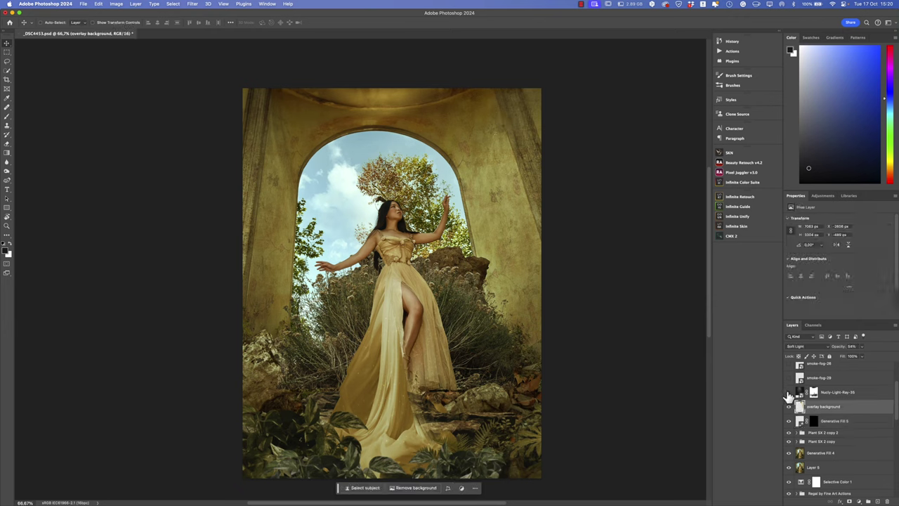
pyautogui.click(789, 393)
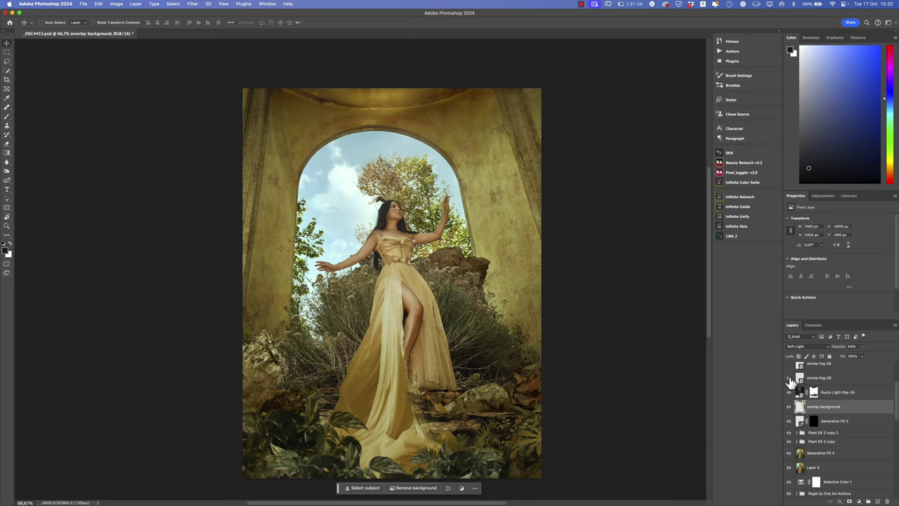
pyautogui.click(788, 364)
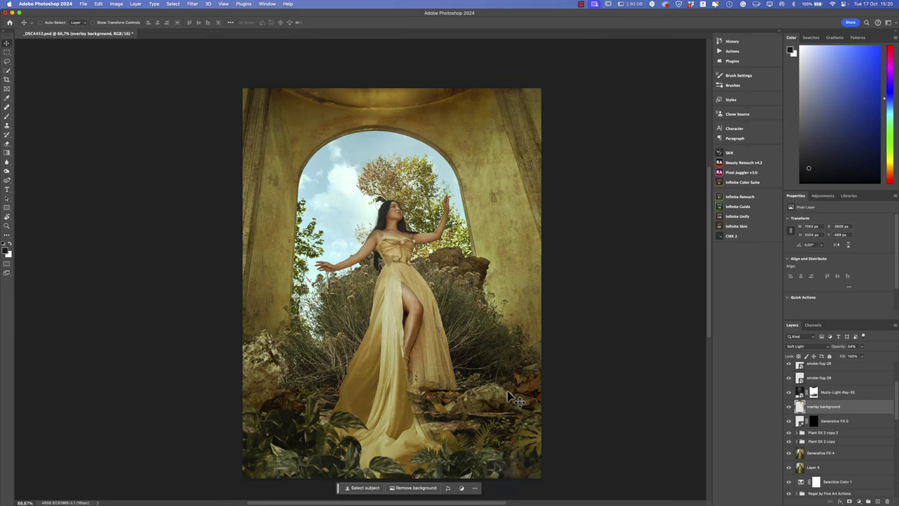
# - Show and select the gray Layer 6 in Overlay mode above the smoke-fog layers
pyautogui.scroll(1, 849, 429)
pyautogui.scroll(3, 849, 430)
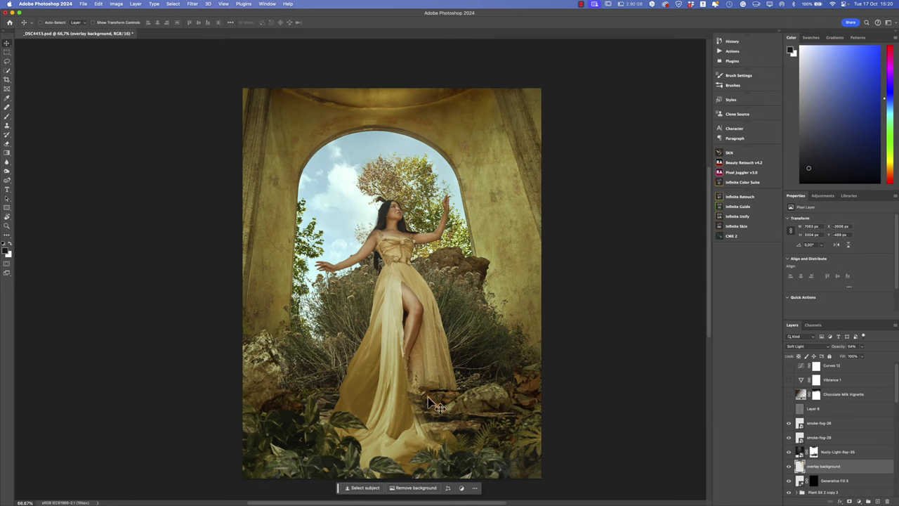
pyautogui.click(788, 410)
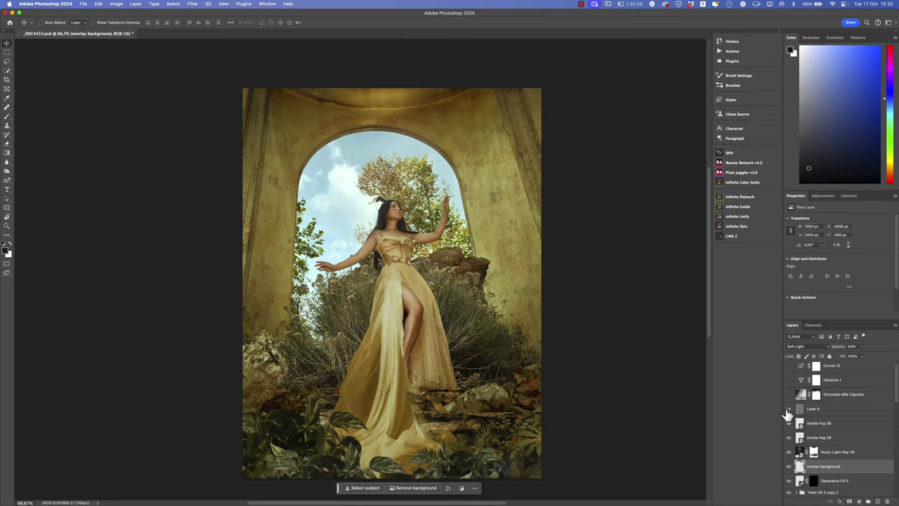
pyautogui.click(813, 411)
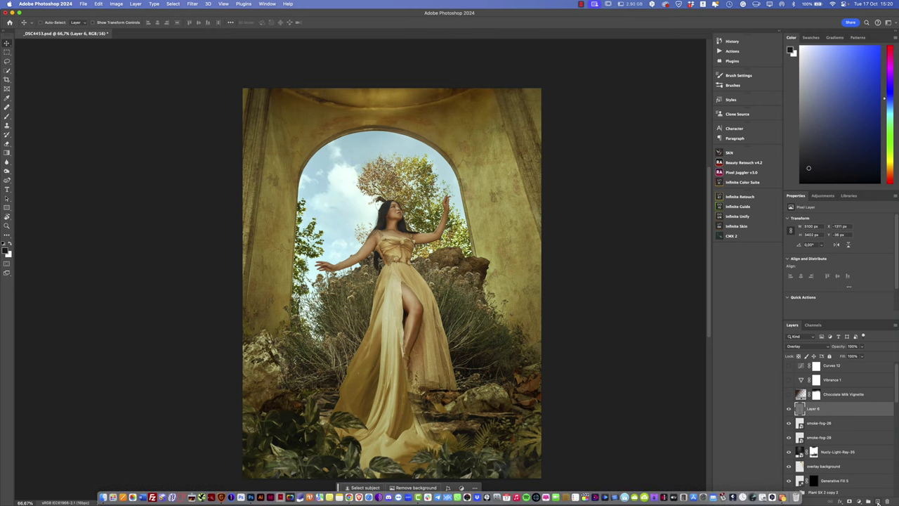
# - Fill Layer 6 with 50% Gray in Normal mode at 100% opacity
pyautogui.click(99, 5)
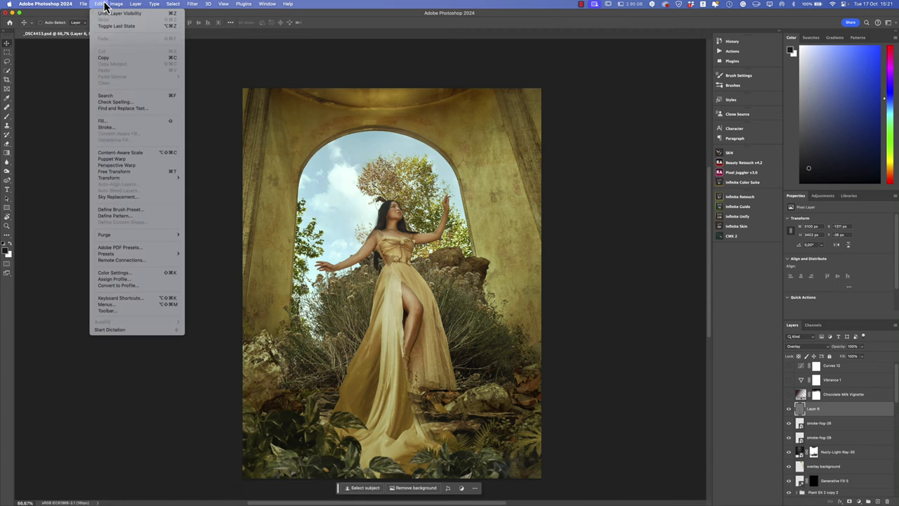
pyautogui.click(113, 121)
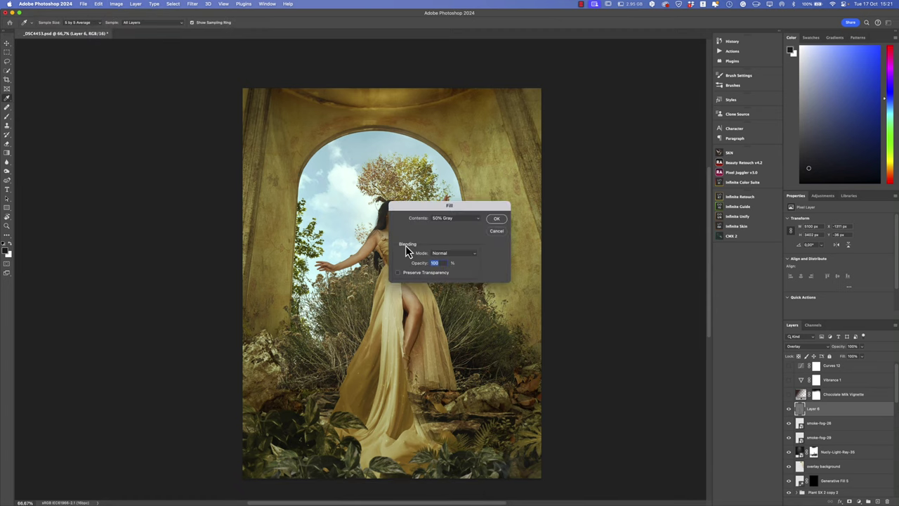
pyautogui.click(496, 219)
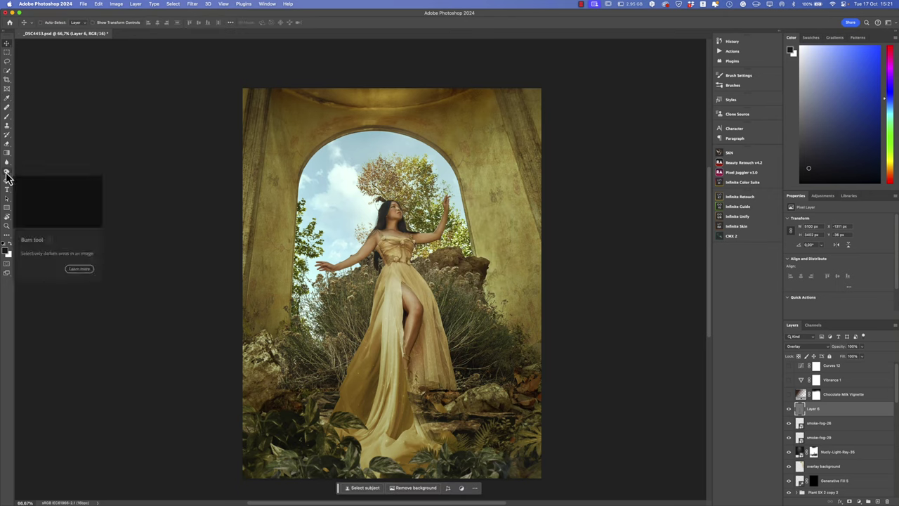
# - Compare the image with and without Layer 6, and activate the Burn tool
pyautogui.click(788, 409)
pyautogui.click(789, 409)
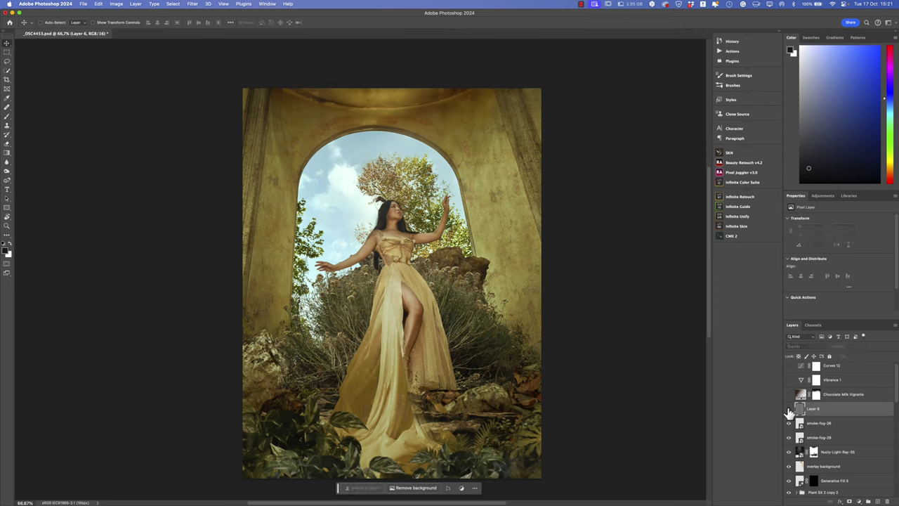
pyautogui.click(788, 409)
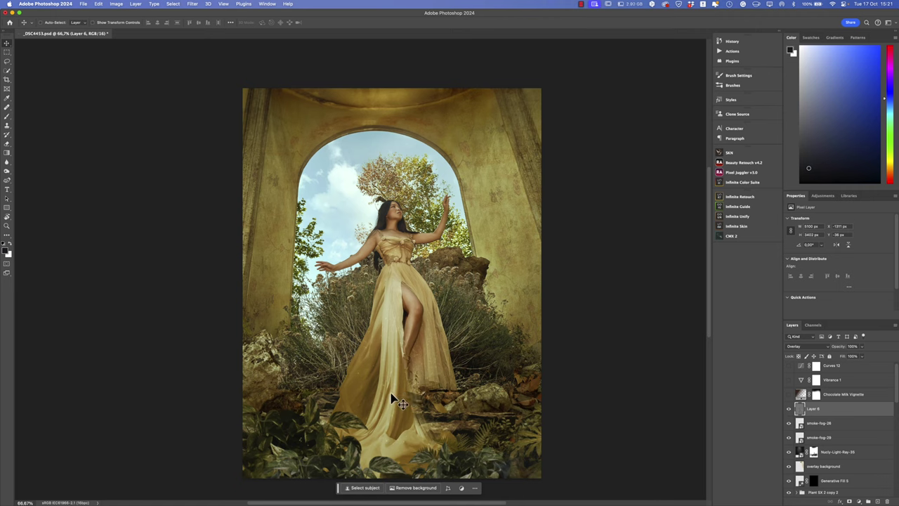
pyautogui.click(7, 172)
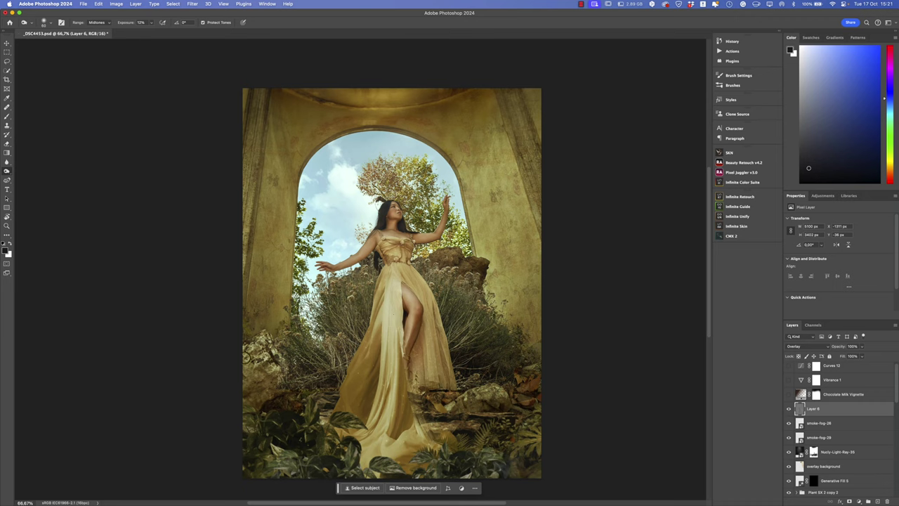
# - Toggle the visibility of the gray Layer 6 several times to examine its dodge-and-burn effect, leaving it shown
pyautogui.click(789, 410)
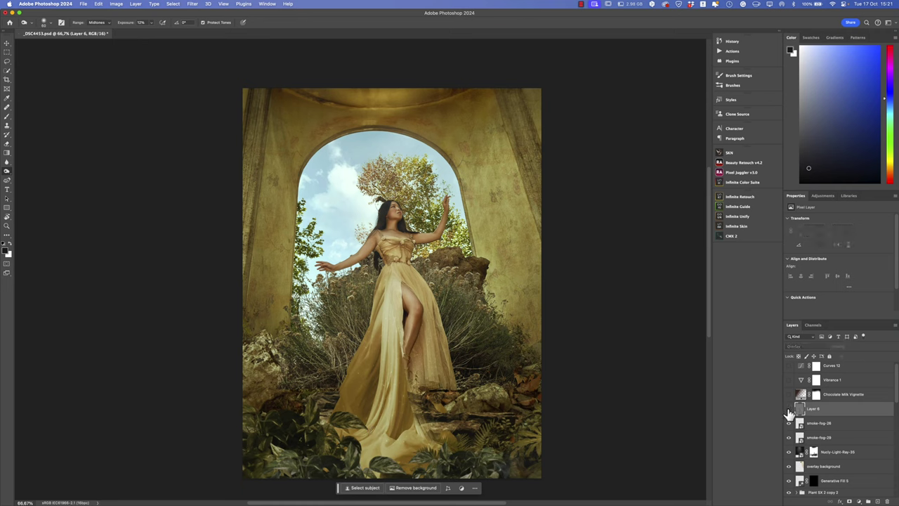
pyautogui.click(788, 413)
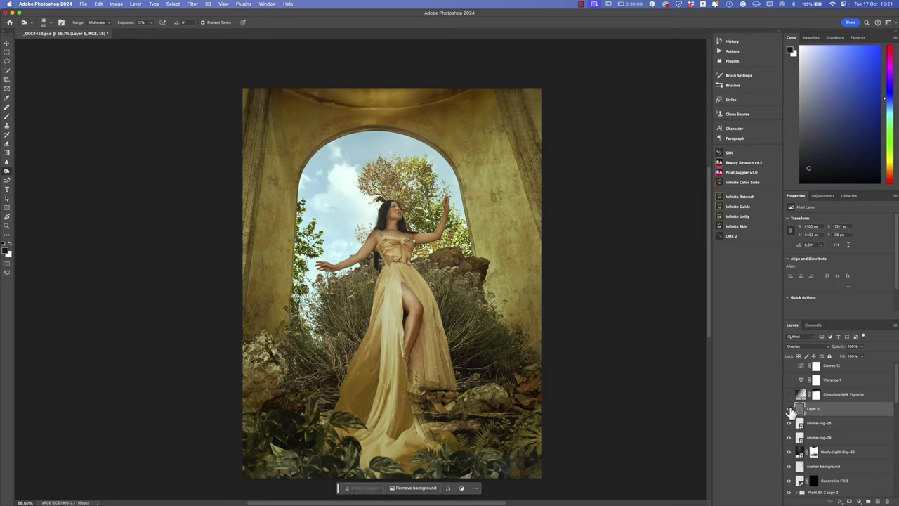
pyautogui.click(790, 411)
pyautogui.click(789, 409)
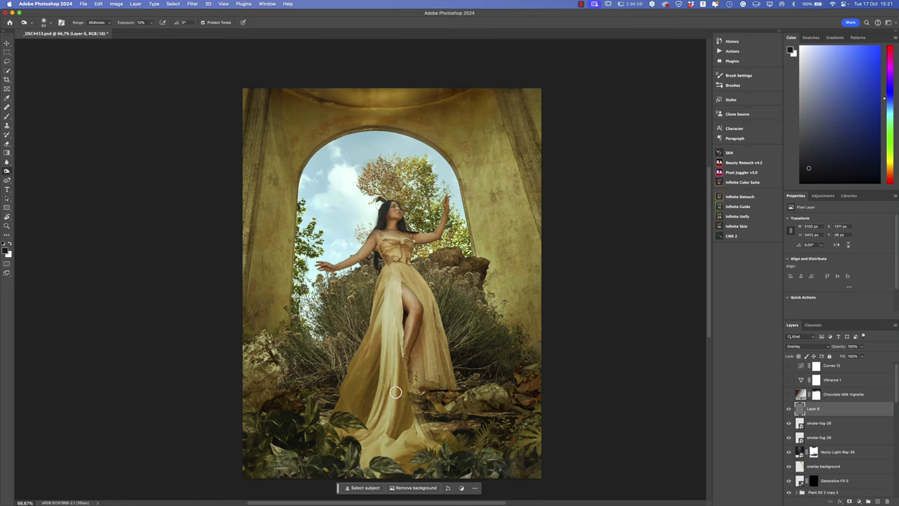
pyautogui.click(789, 409)
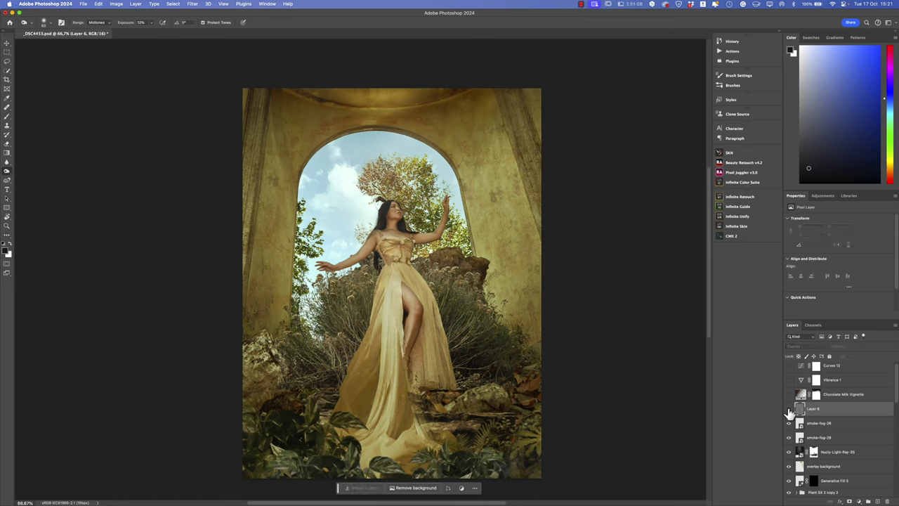
pyautogui.click(789, 409)
pyautogui.click(789, 410)
pyautogui.click(789, 410)
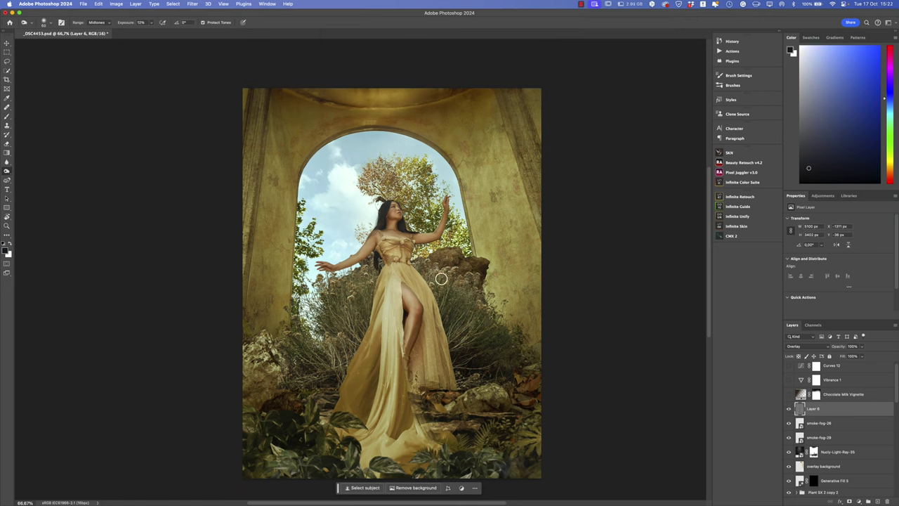
# - Show the Chocolate Milk Vignette, Vibrance 1 and Curves 12 layers above Layer 6
pyautogui.click(789, 395)
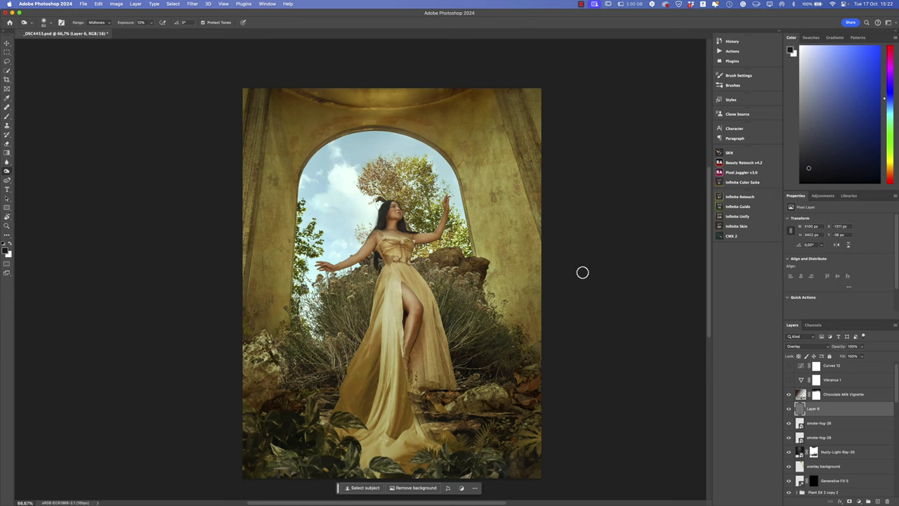
pyautogui.scroll(1, 797, 401)
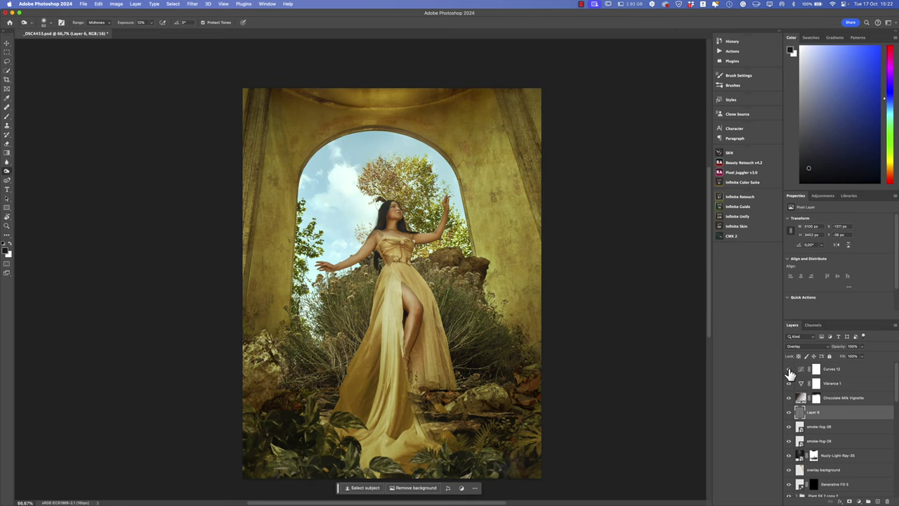
# - Compare the original photo on the bottommost layer alone with the full composite twice, ending with all layers shown
pyautogui.scroll(-2, 485, 352)
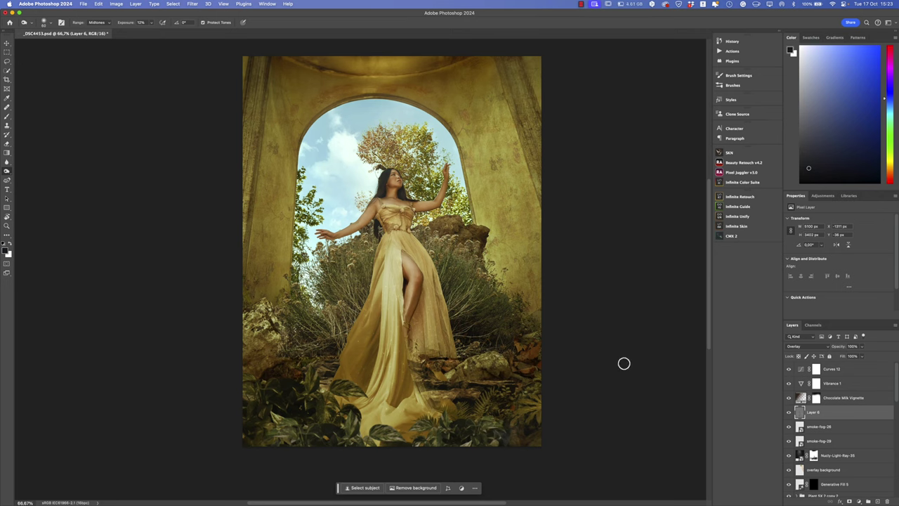
pyautogui.scroll(-5, 832, 435)
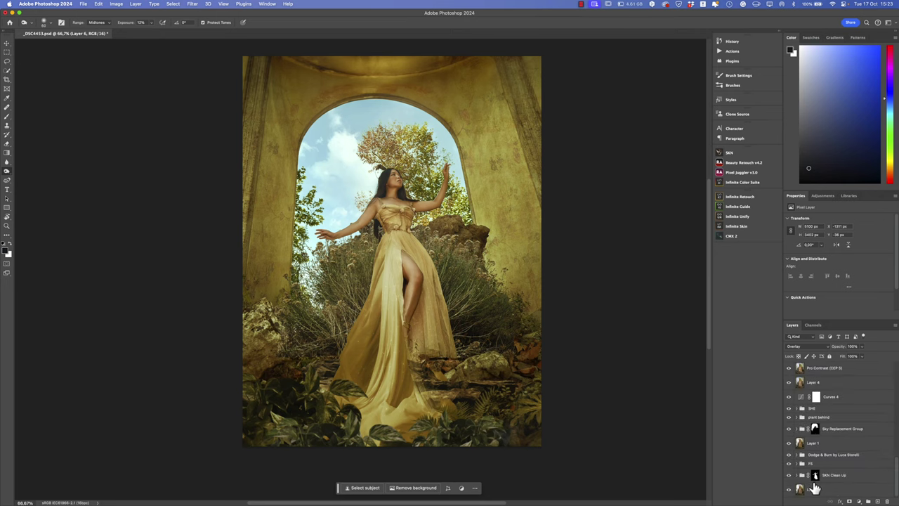
pyautogui.keyDown('alt'); pyautogui.click(789, 490); pyautogui.keyUp('alt')
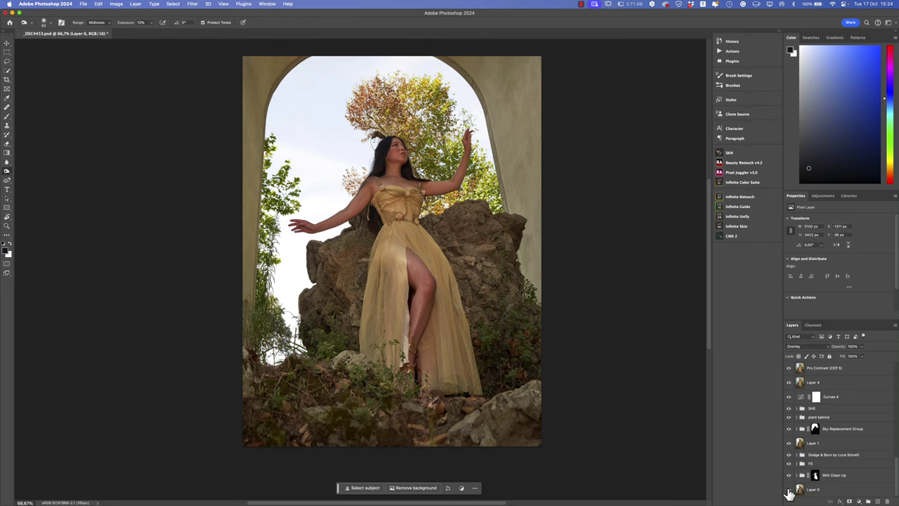
pyautogui.keyDown('alt'); pyautogui.click(789, 491); pyautogui.keyUp('alt')
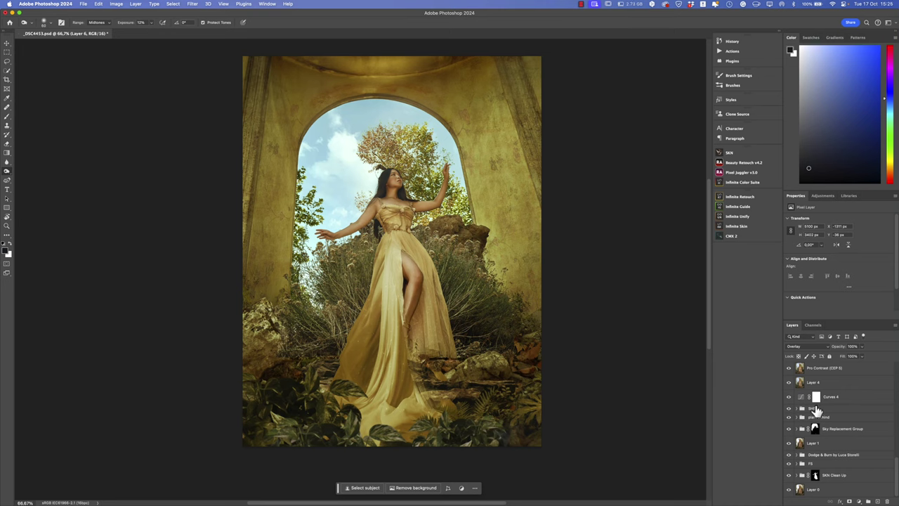
pyautogui.keyDown('alt'); pyautogui.click(788, 490); pyautogui.keyUp('alt')
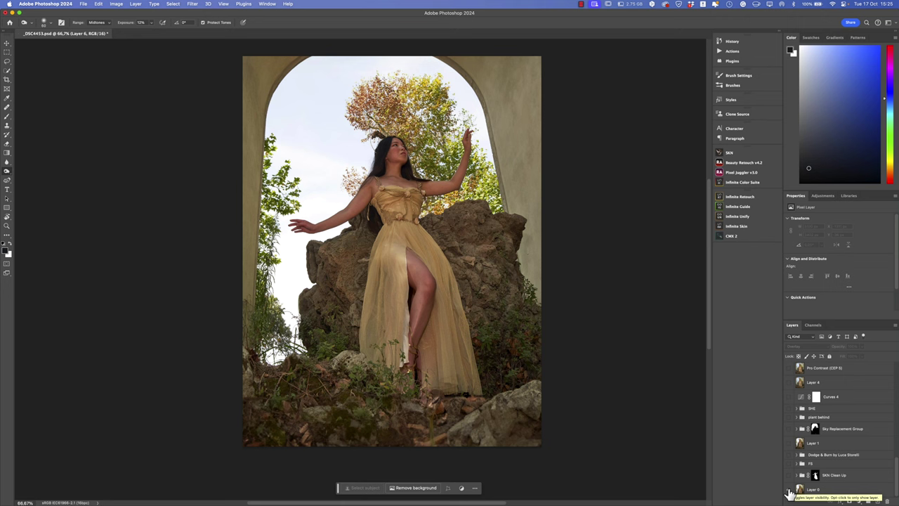
pyautogui.keyDown('alt'); pyautogui.click(789, 489); pyautogui.keyUp('alt')
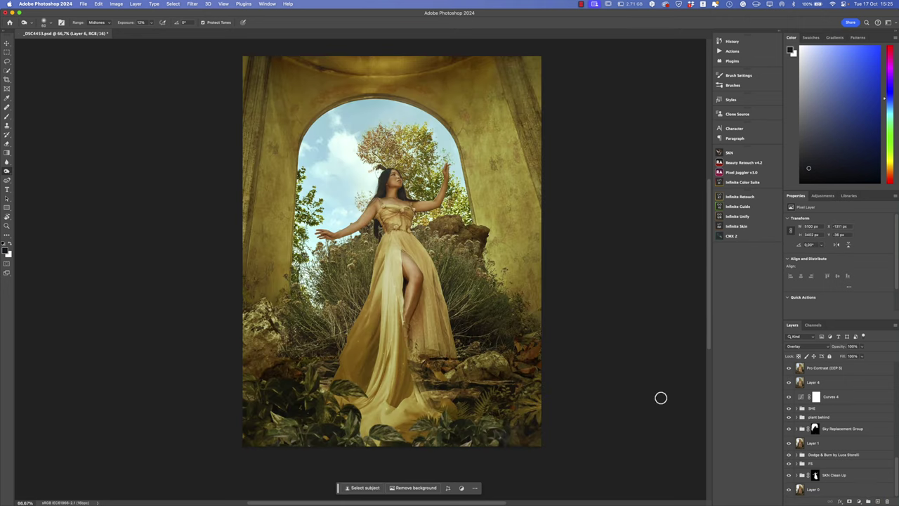